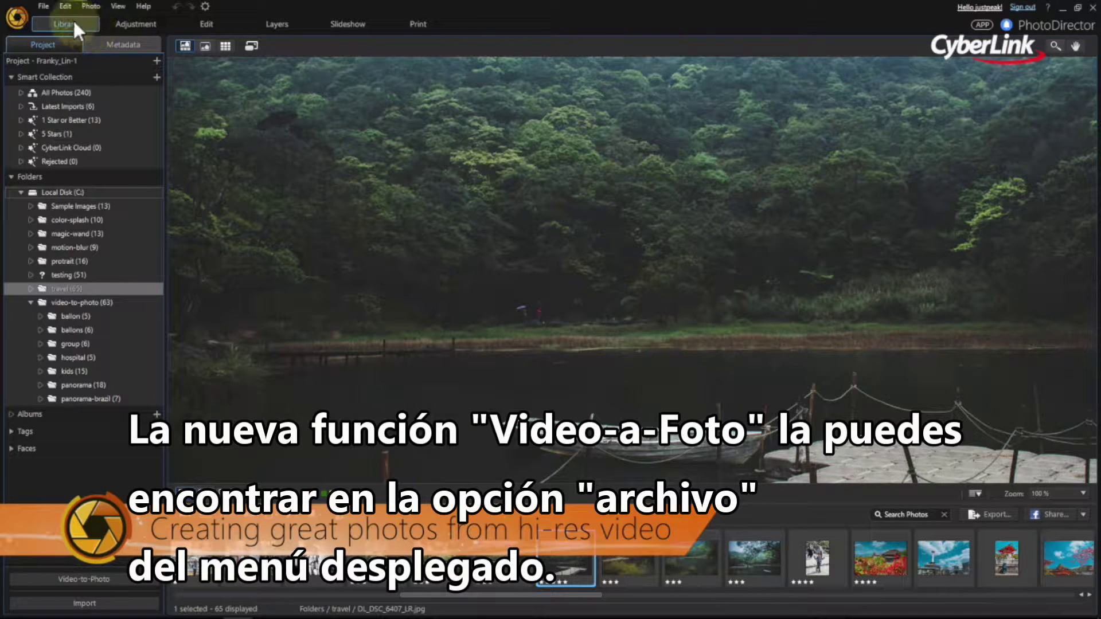
Load the aerial Christ the Redeemer clip into Video-to-Photo and choose to capture frames as photos
click(49, 5)
mouse_move(81, 26)
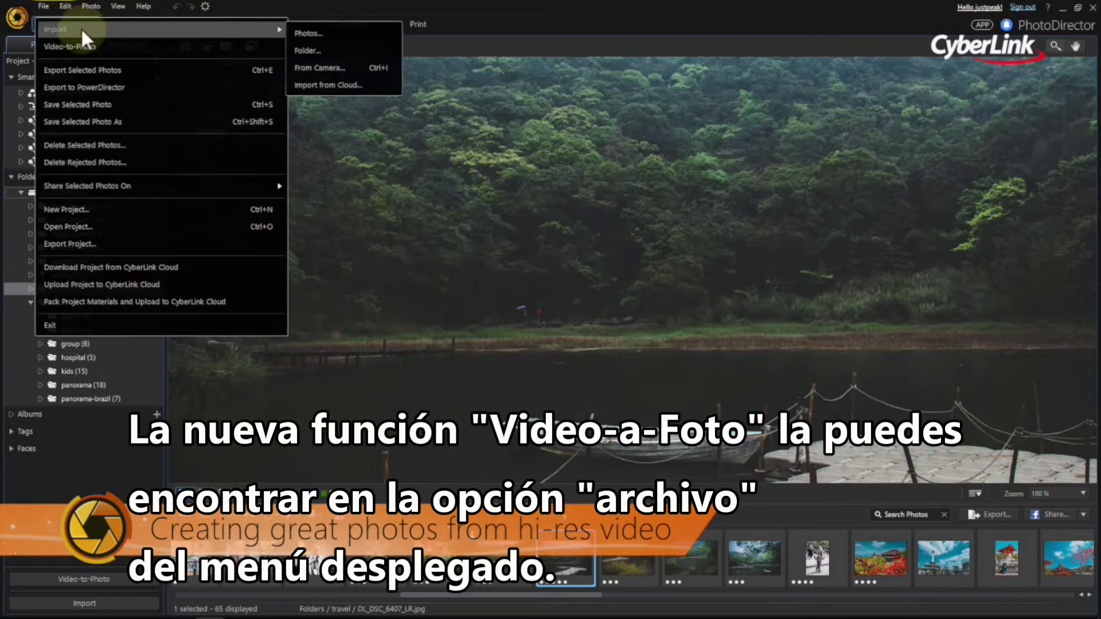
click(112, 45)
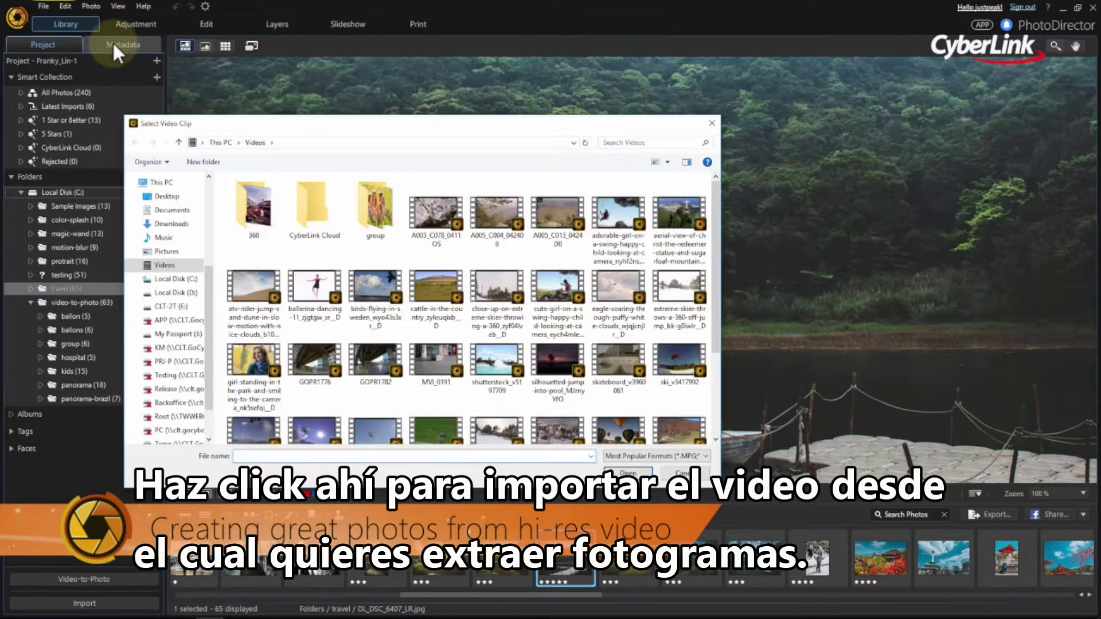
click(670, 237)
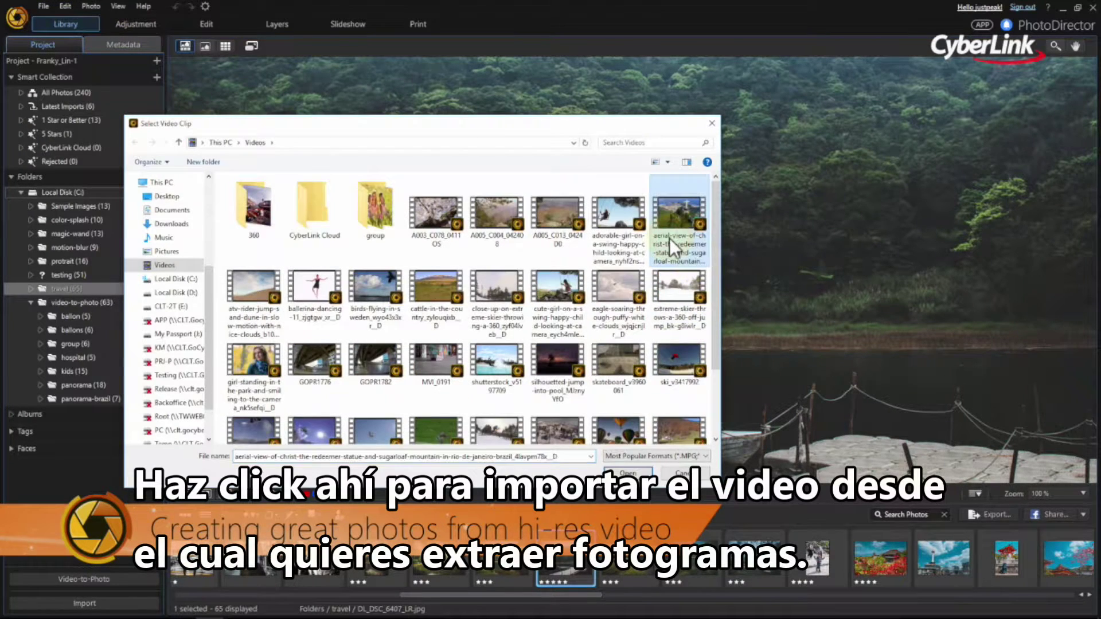
click(641, 473)
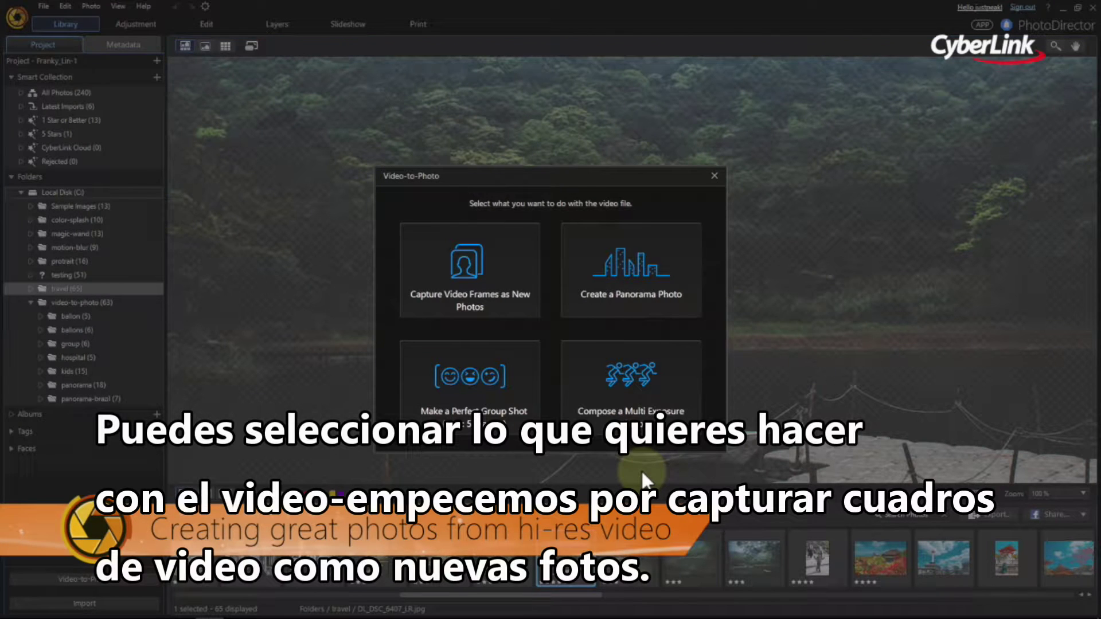
click(535, 313)
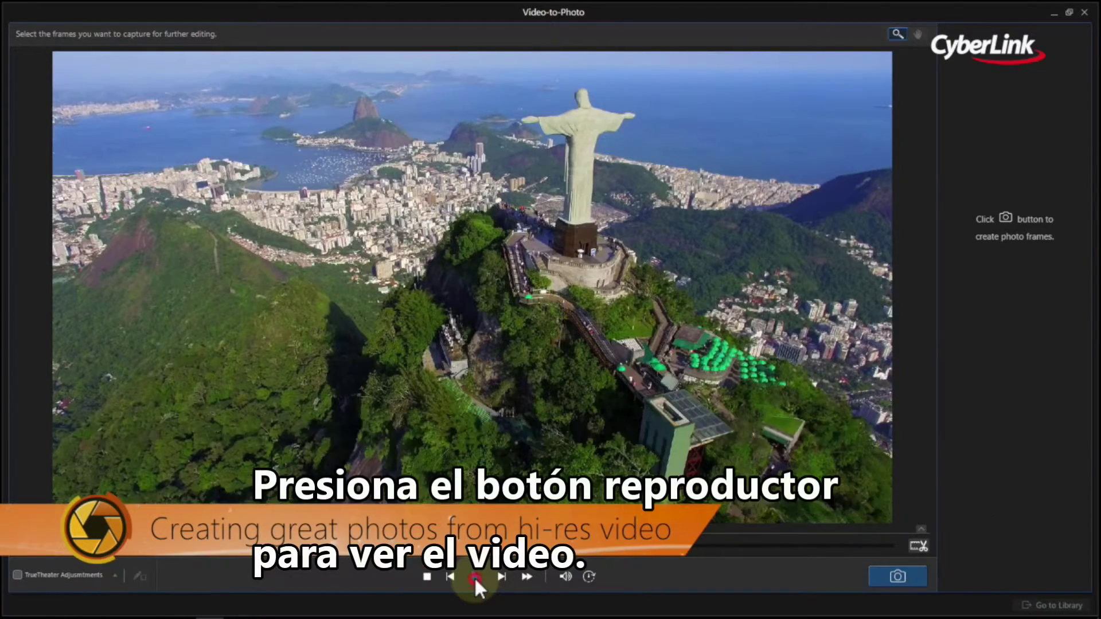
Play the Rio video, frame-step to a good shot, and capture it as a photo
click(474, 576)
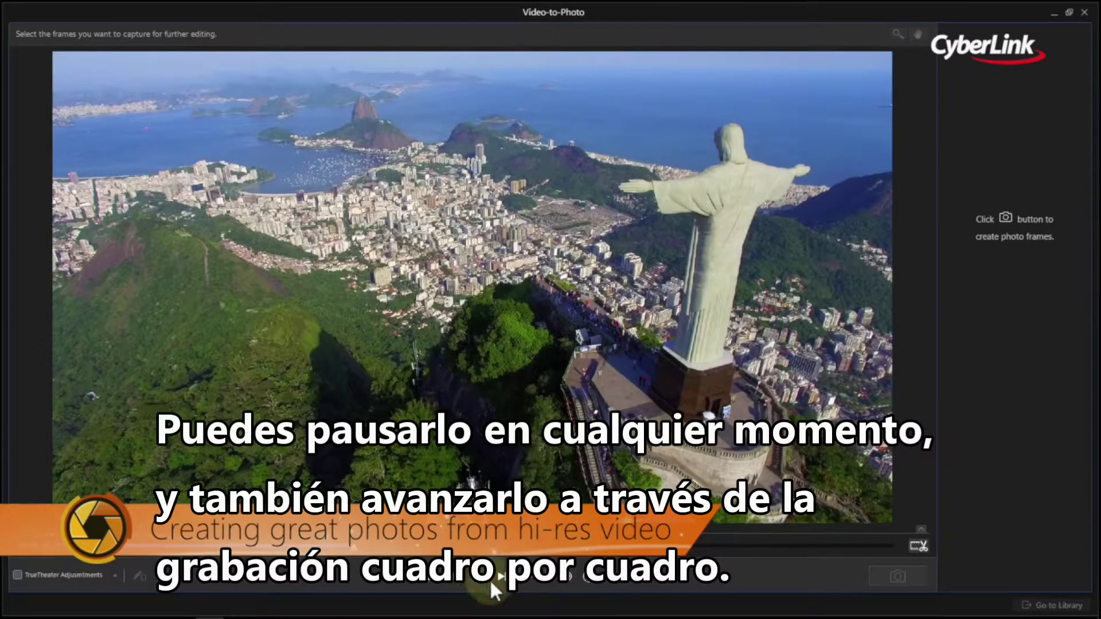
click(485, 583)
click(503, 582)
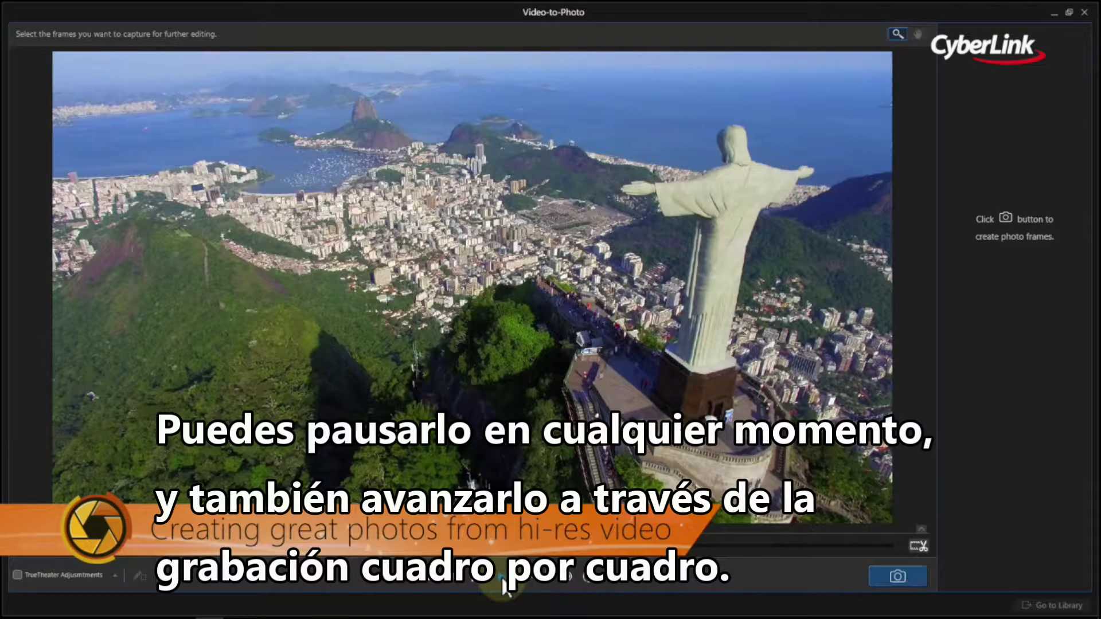
click(502, 583)
click(502, 578)
click(452, 578)
click(453, 578)
click(453, 576)
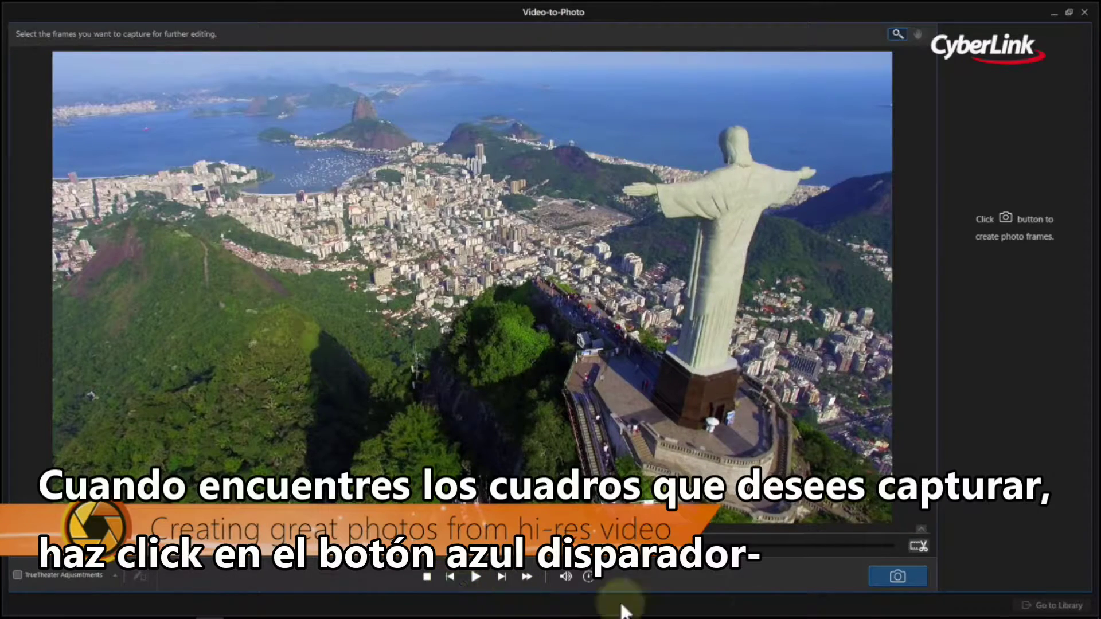
click(918, 577)
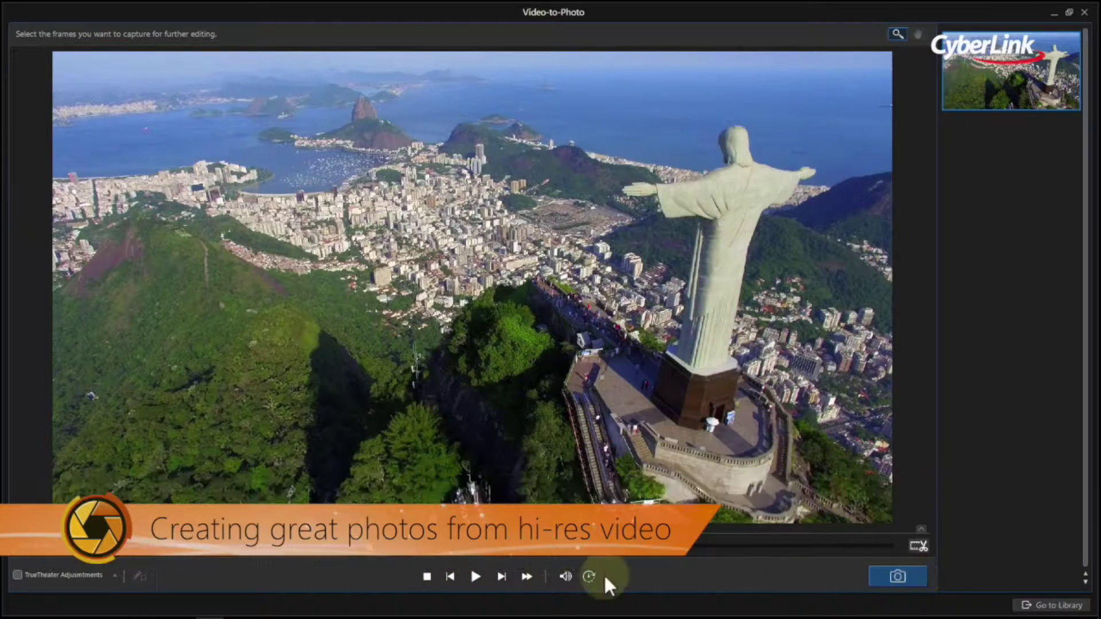
Capture a second Rio frame and import both into a 'brazil' subfolder
click(475, 575)
click(475, 576)
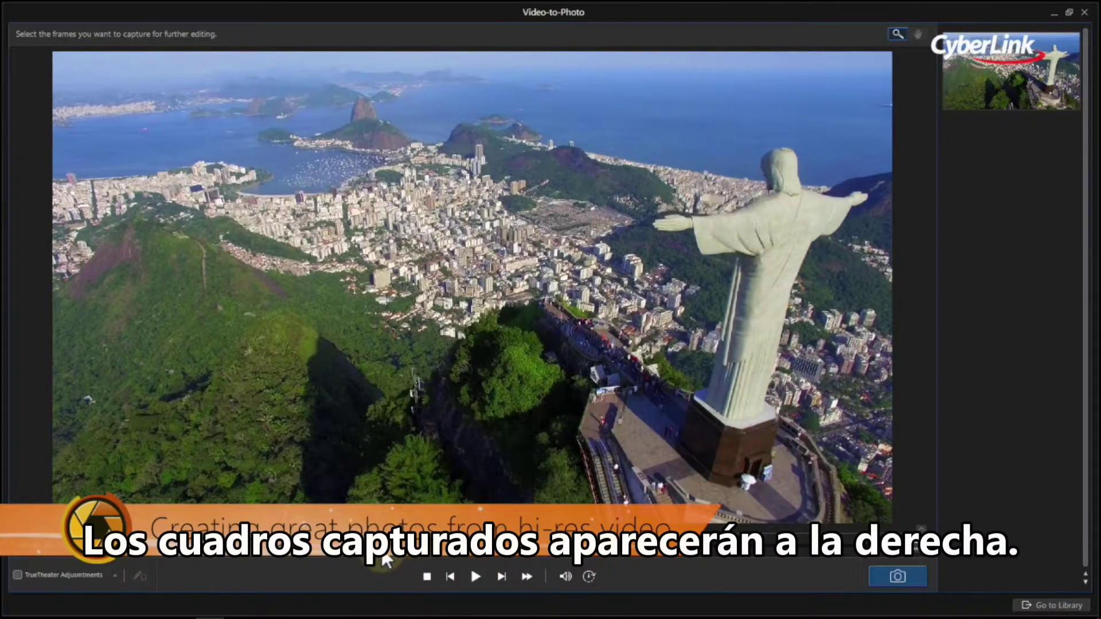
click(920, 578)
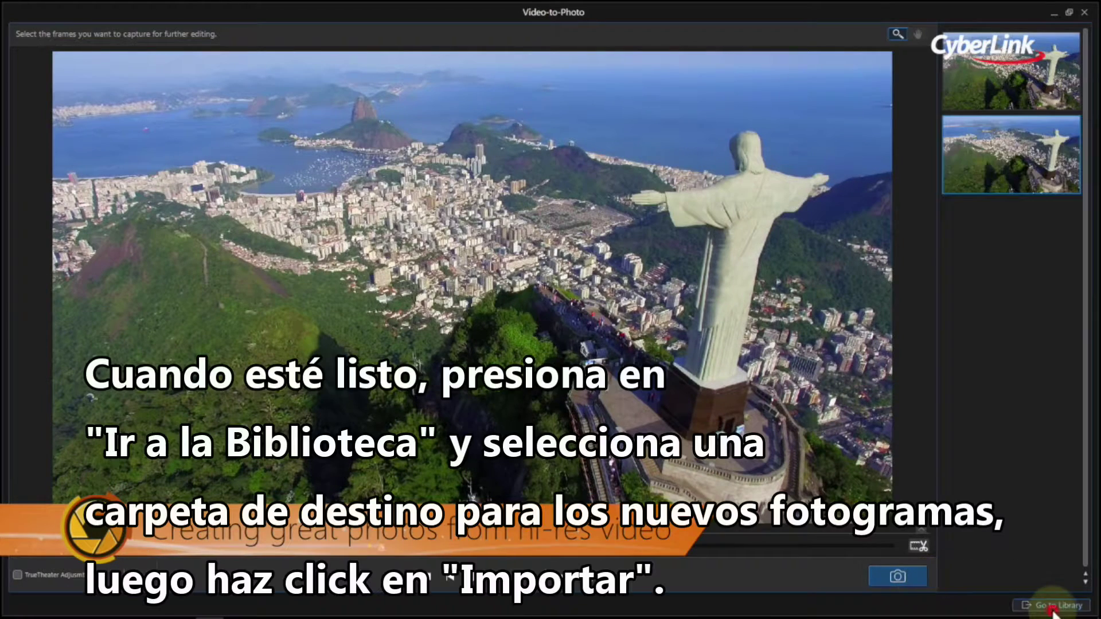
click(1053, 609)
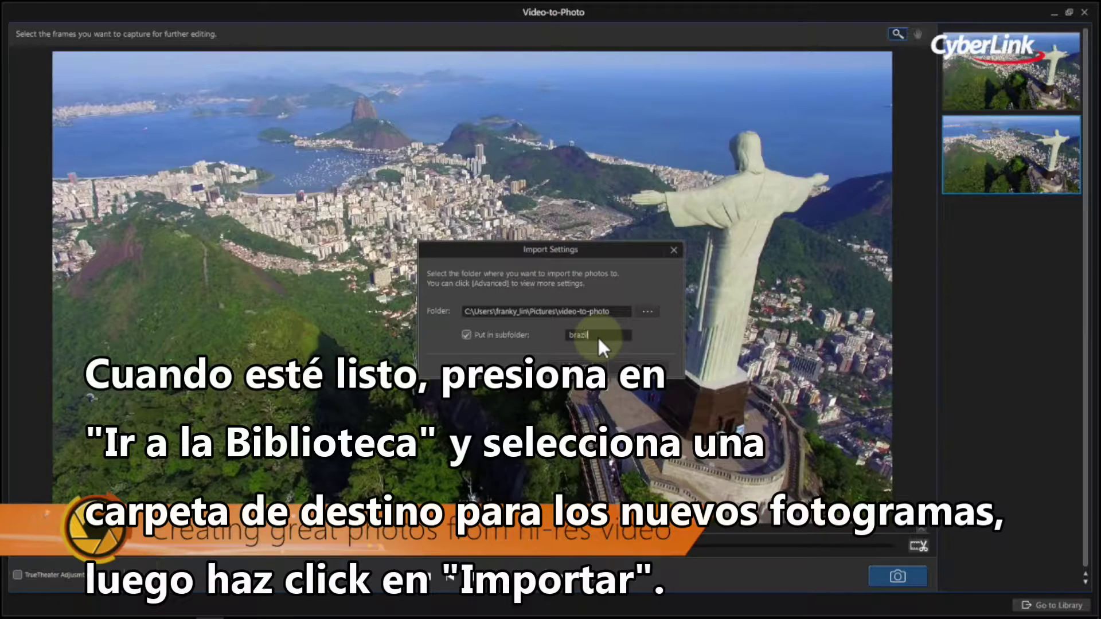
click(660, 362)
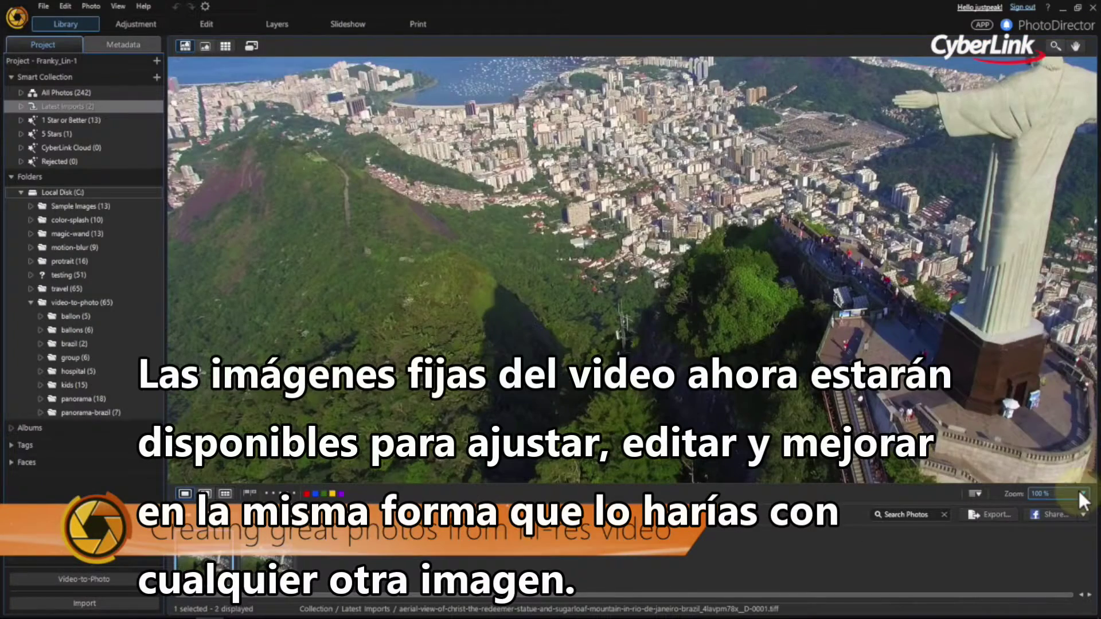
Fit the Rio frame to the view and auto-tone it in Manual adjustments (Exposure 0.44, Contrast 35)
click(1078, 490)
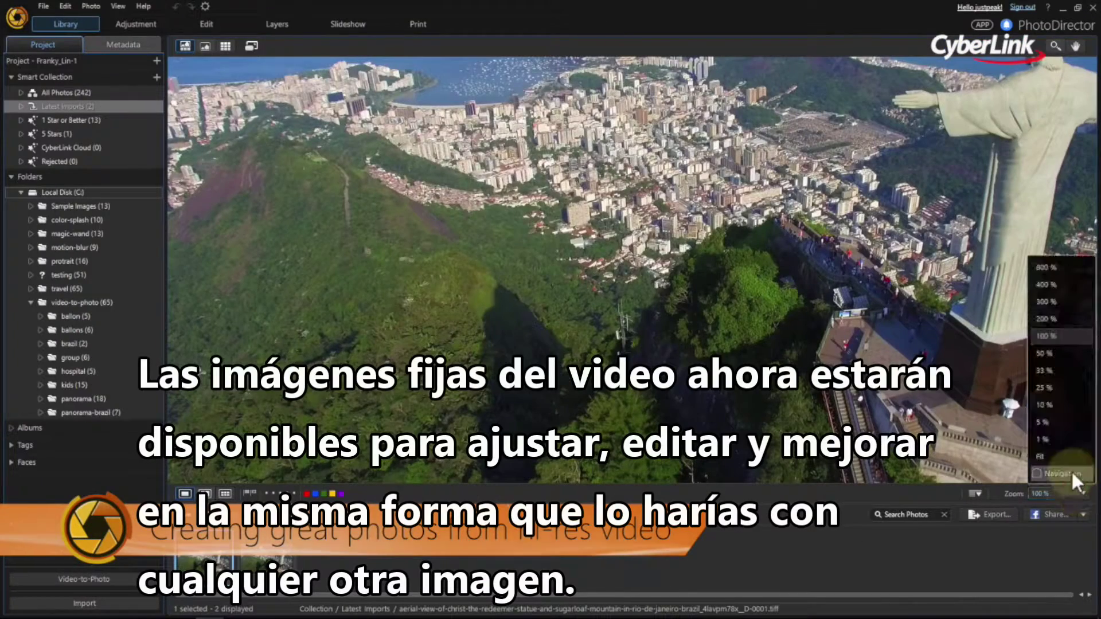
click(1068, 452)
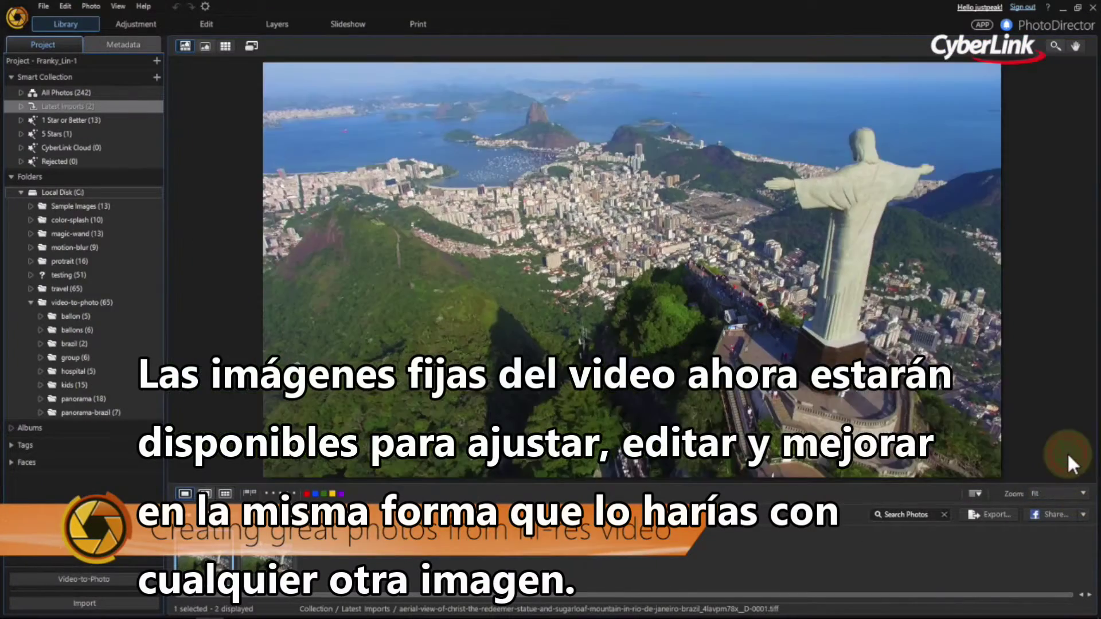
click(160, 27)
click(77, 44)
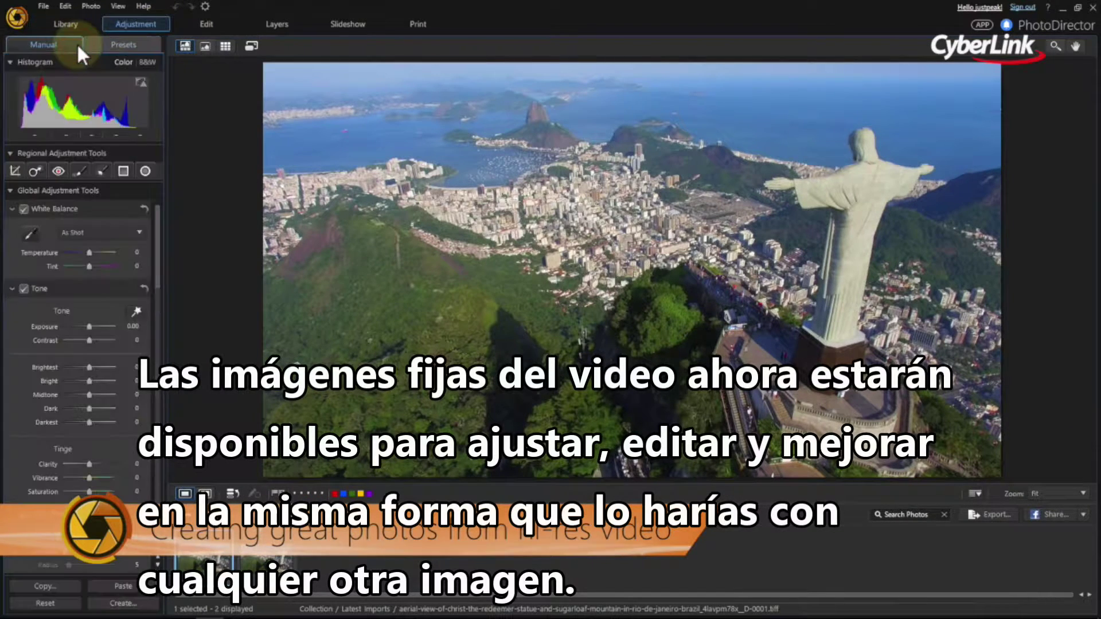
click(143, 313)
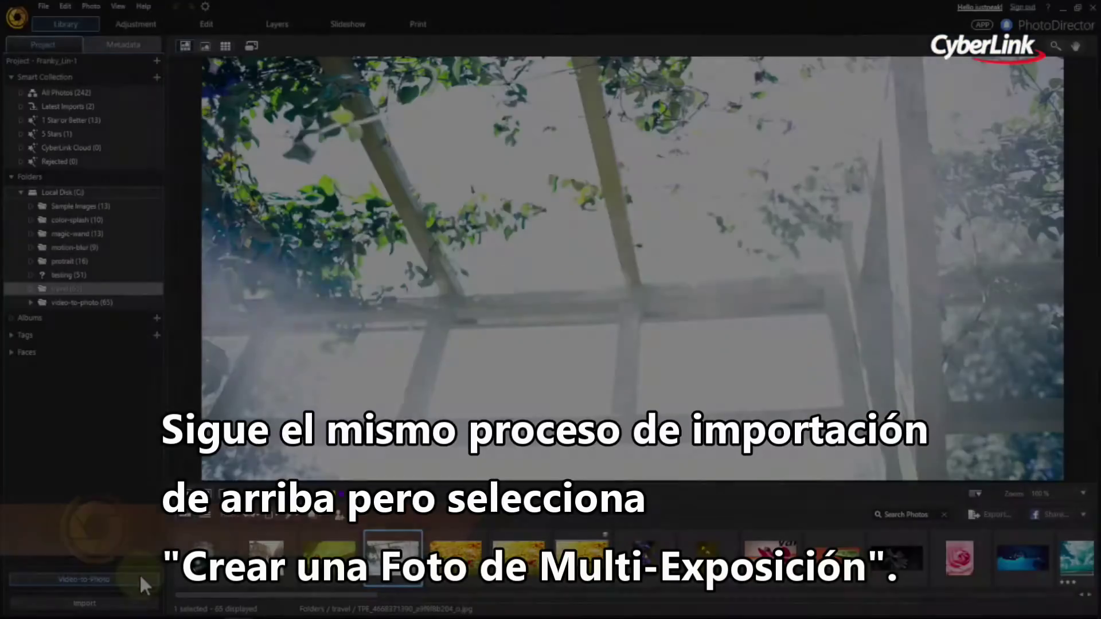
Open the skateboard_v3960061 clip in Video-to-Photo to compose a multi-exposure photo
click(139, 574)
click(621, 367)
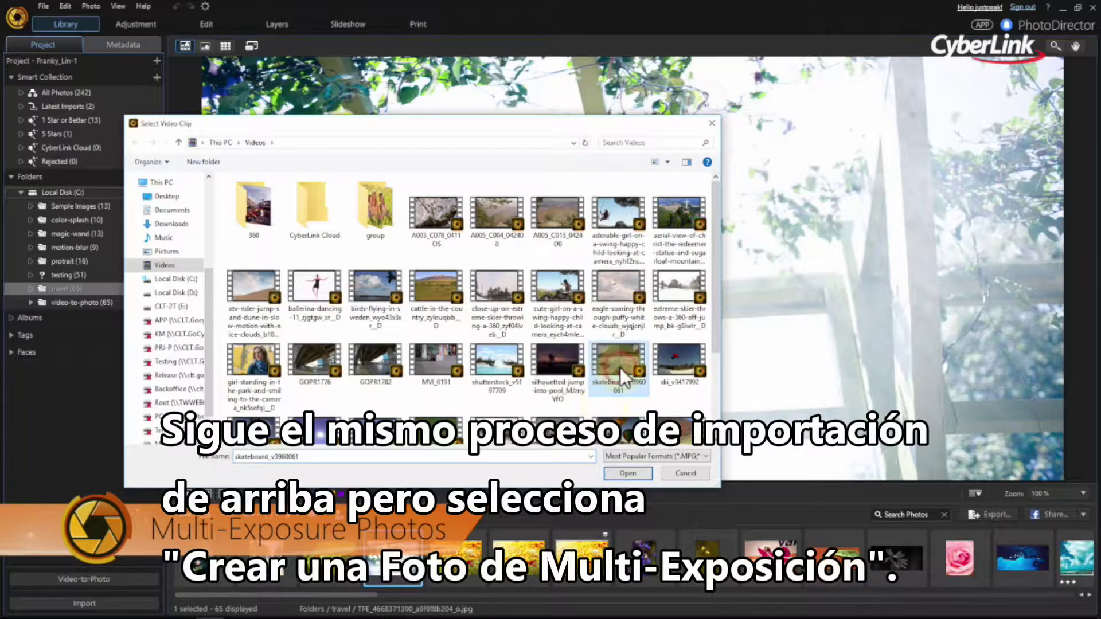
click(645, 475)
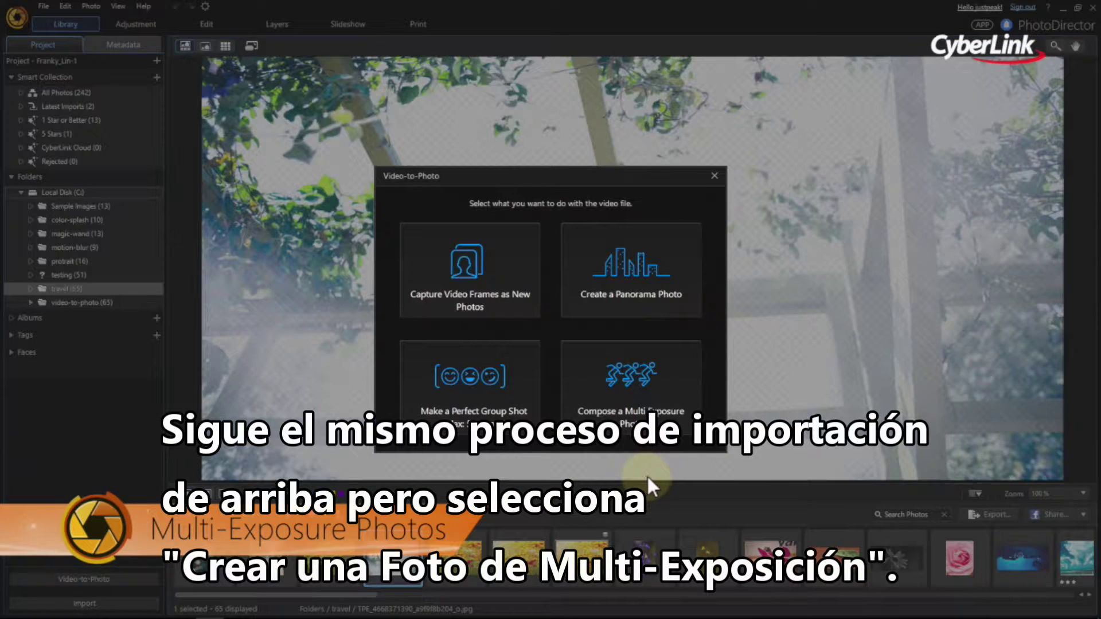
click(674, 421)
Capture eight frames of the skater's trick through to the landing
click(475, 576)
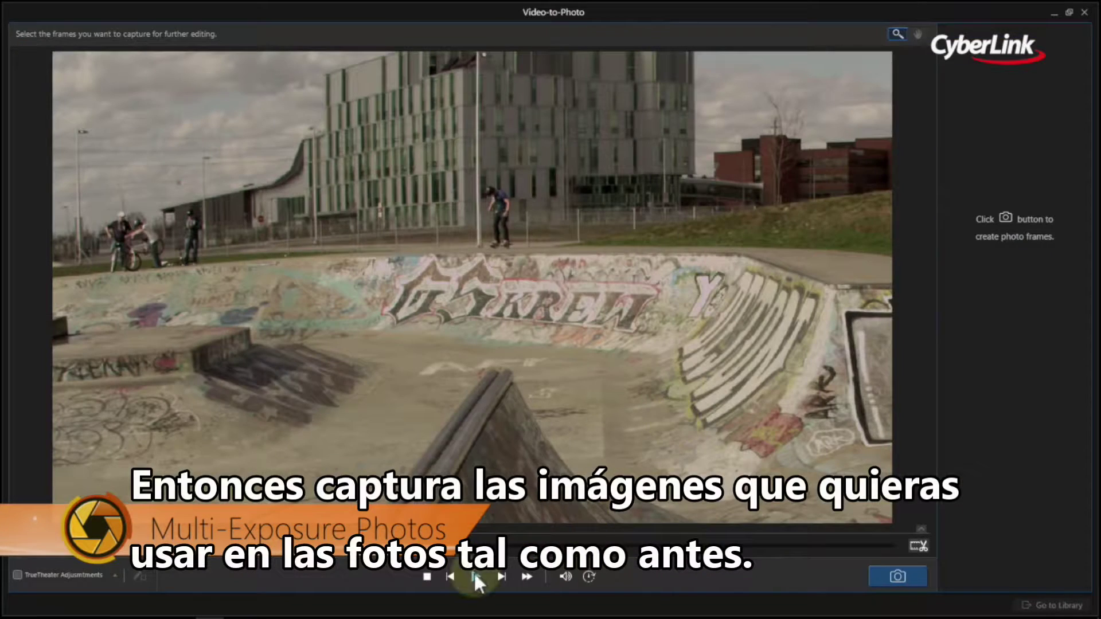
click(901, 577)
click(898, 578)
click(475, 578)
click(926, 582)
click(476, 579)
click(908, 582)
click(474, 579)
click(912, 579)
click(475, 579)
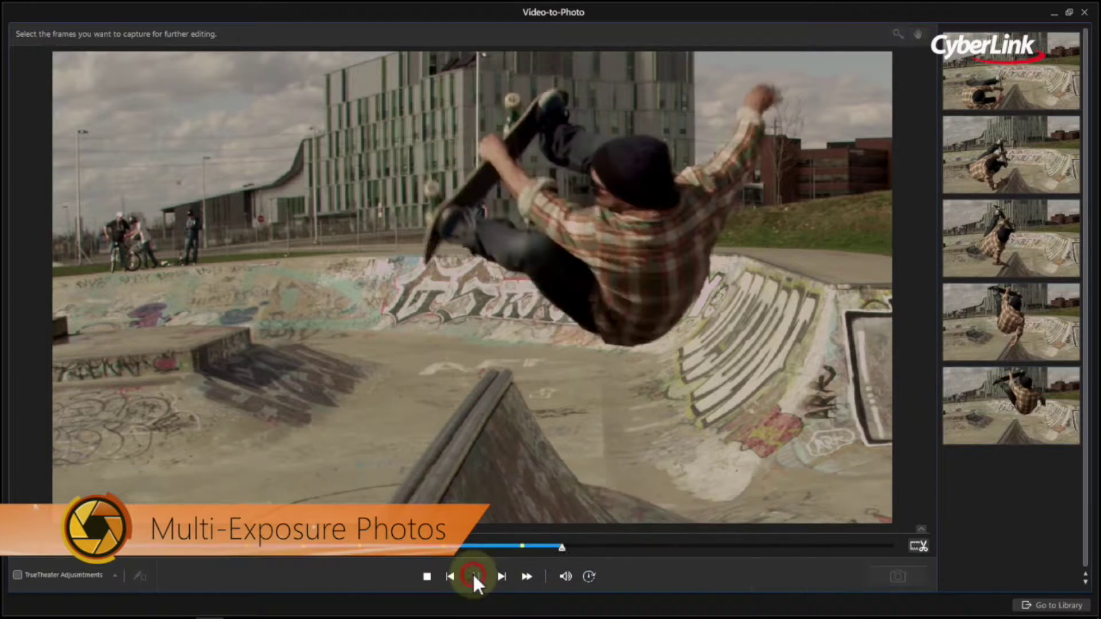
click(912, 580)
click(475, 580)
click(912, 579)
click(475, 580)
click(921, 578)
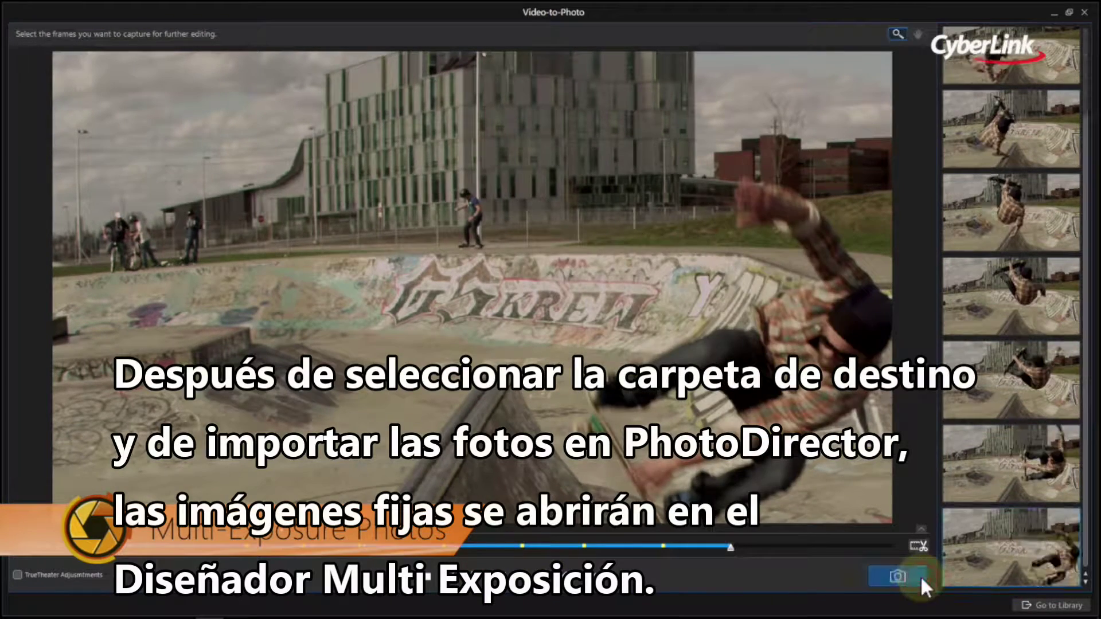
click(1067, 605)
Send the captured skater frames to the library for import into a new 'ske' subfolder
click(603, 333)
text(ske)
click(668, 357)
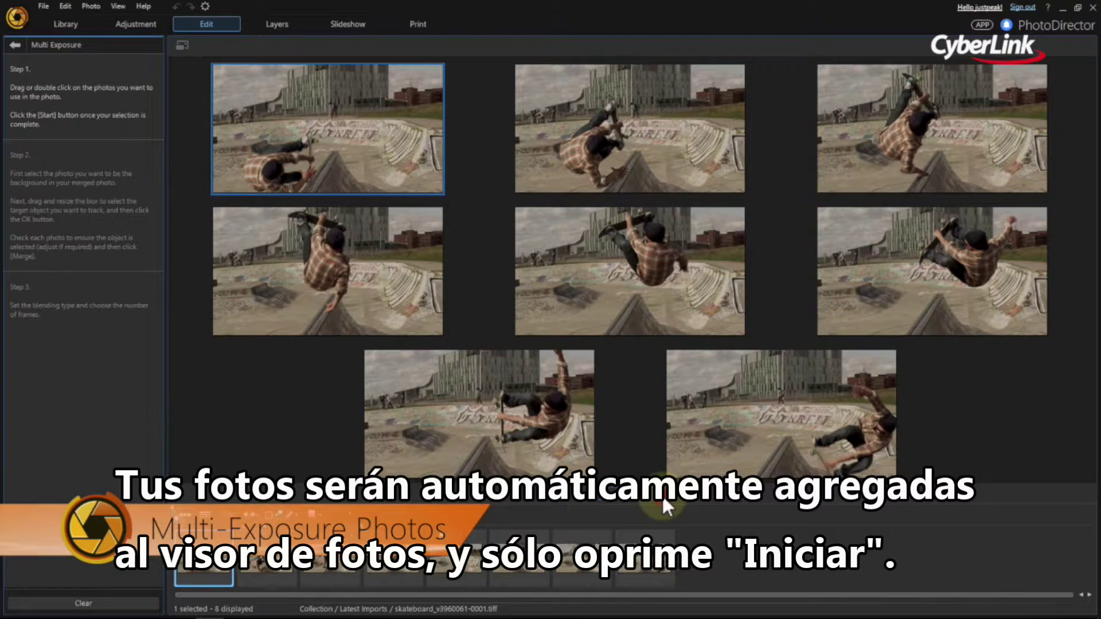
Start the Multi Exposure designer and dismiss the notice to reach Step 2
click(661, 494)
click(682, 359)
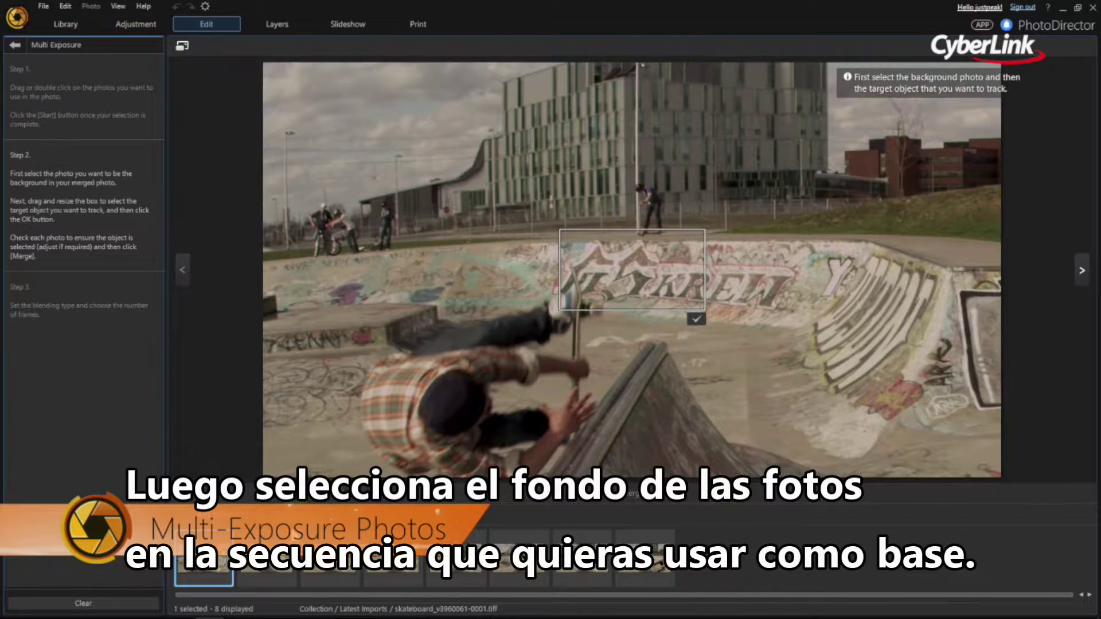
Preview all eight skater frames and set frame 0001 as the background
click(279, 574)
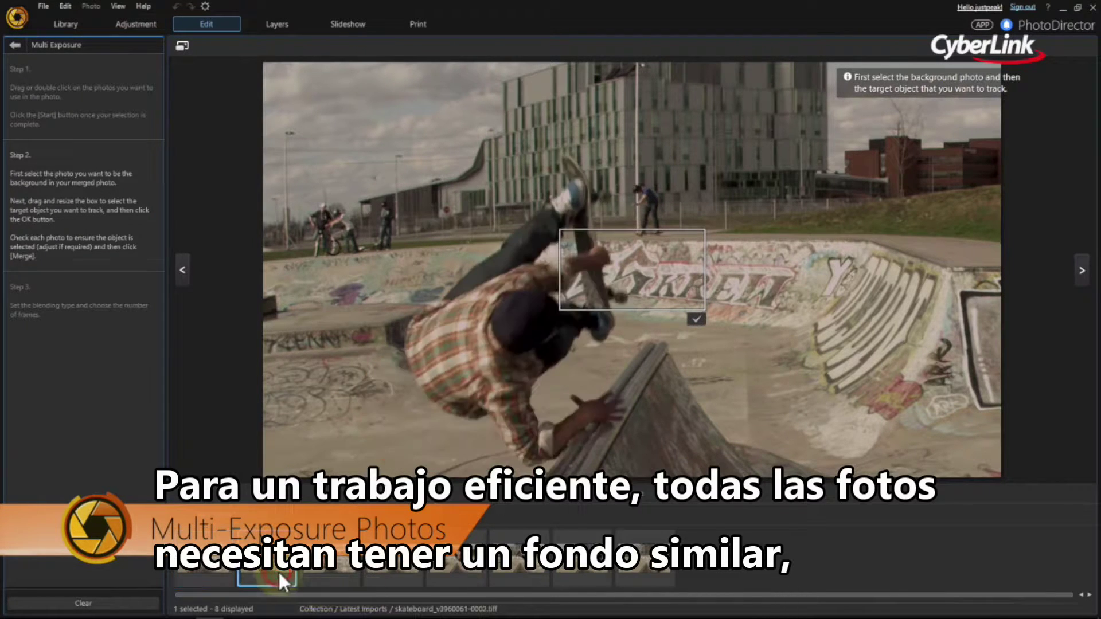
click(335, 570)
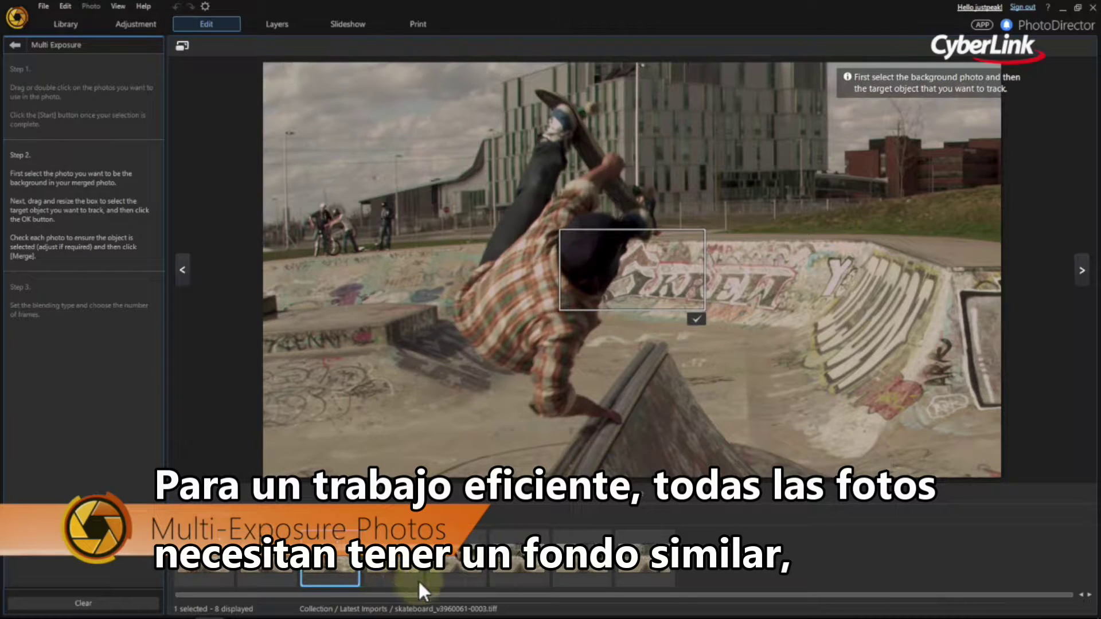
click(395, 568)
click(446, 566)
click(503, 568)
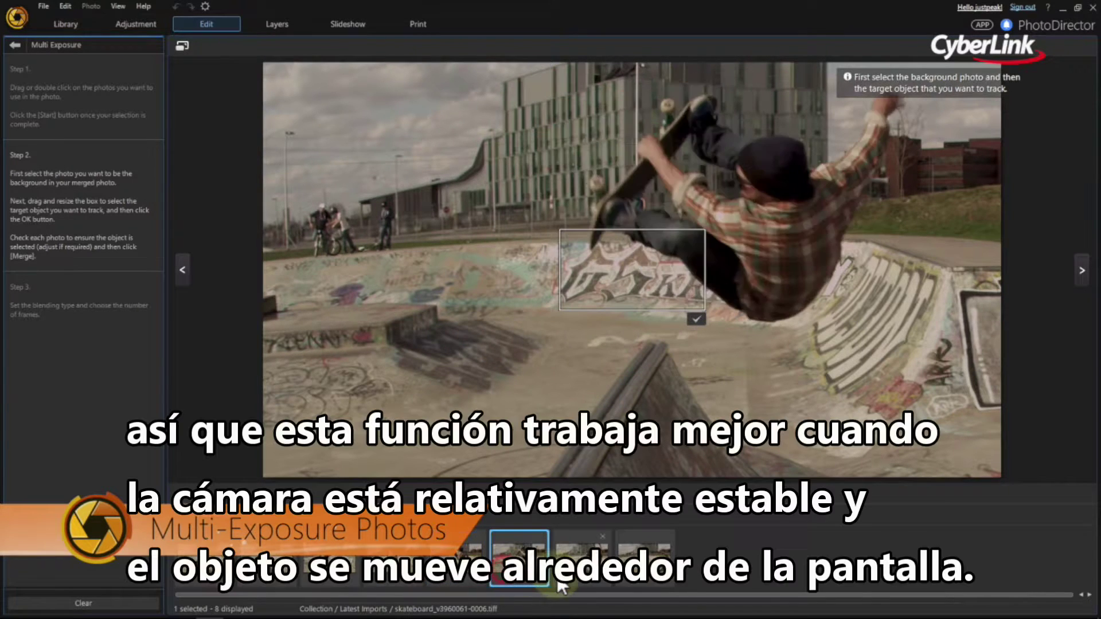
click(574, 576)
click(650, 576)
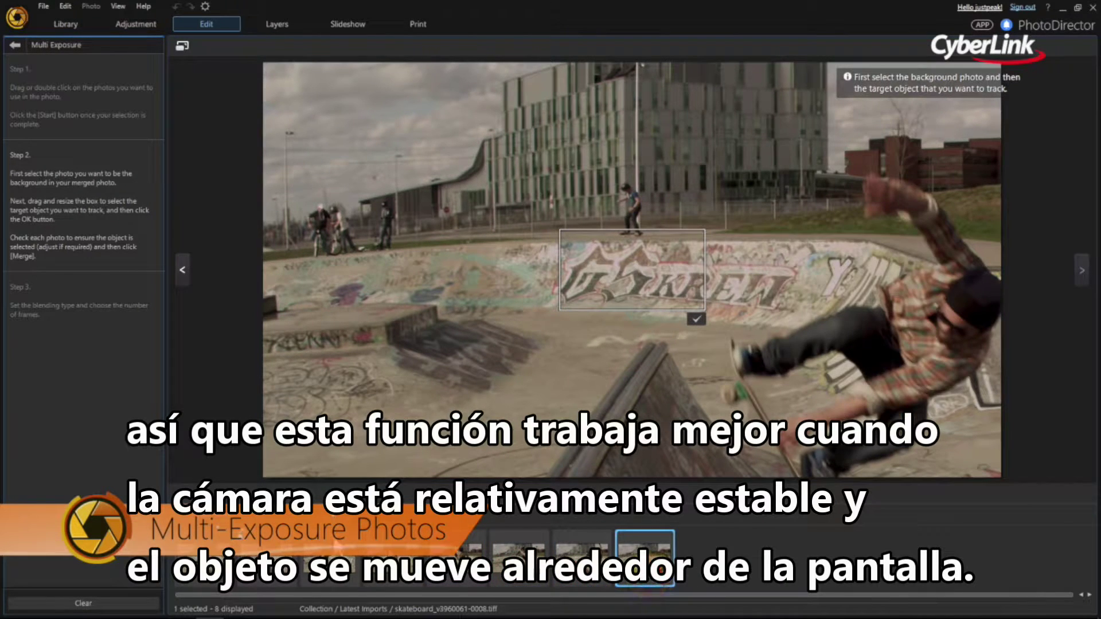
click(212, 569)
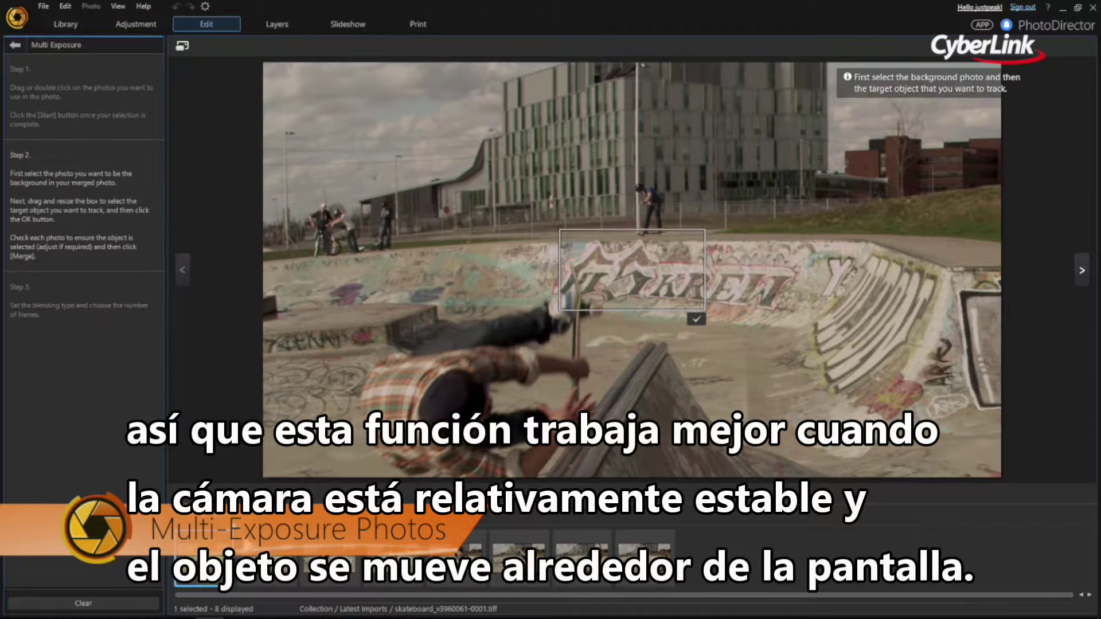
Move and enlarge the tracking box so it surrounds the skater near the ramp
drag(631, 295, 426, 377)
drag(500, 392, 592, 473)
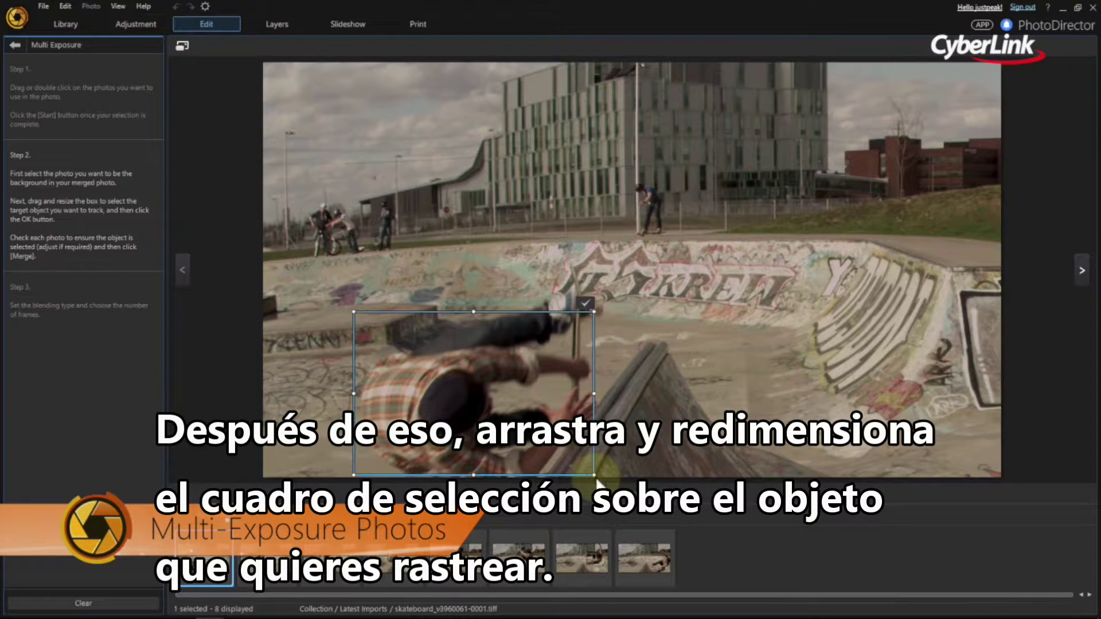
drag(594, 312, 638, 281)
drag(557, 341, 539, 344)
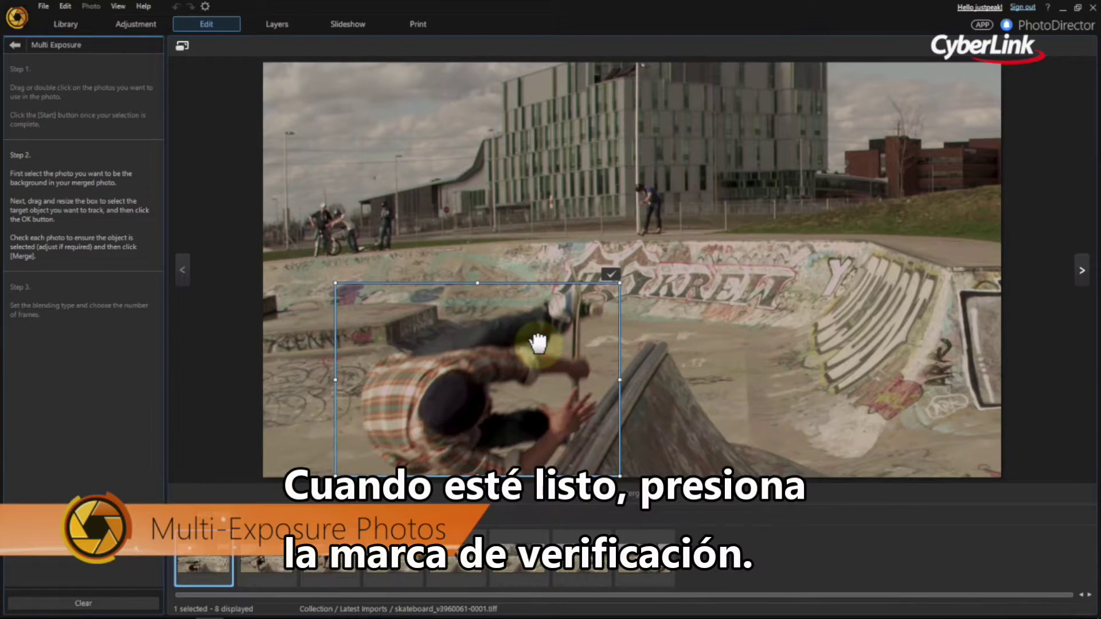
Analyze the skater across all eight frames, check each frame's tracking, and merge them
click(614, 274)
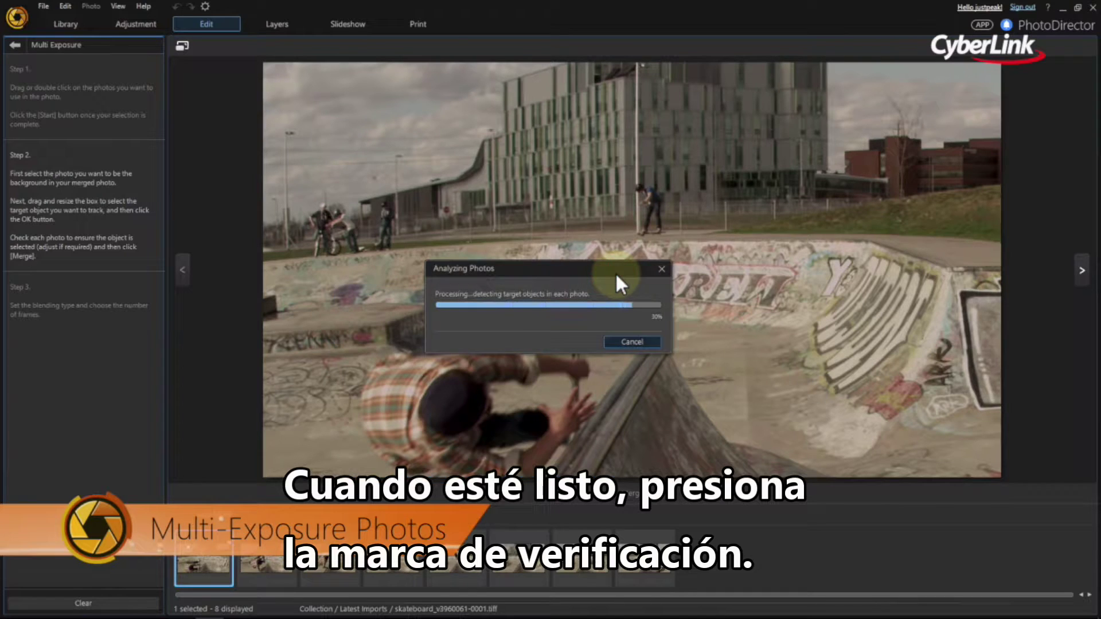
click(677, 356)
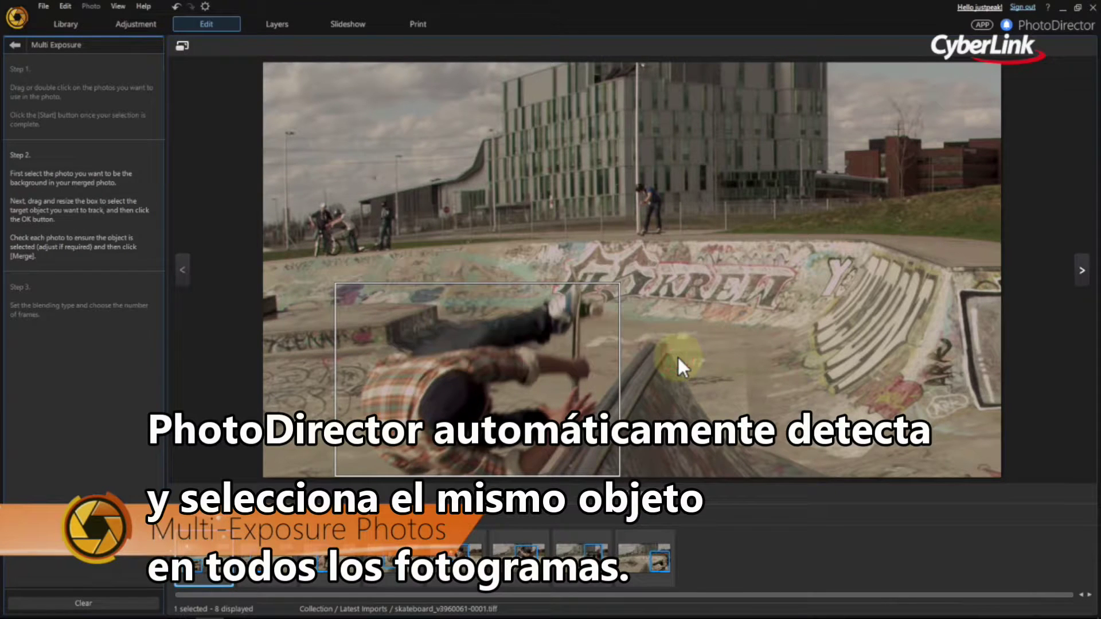
click(286, 588)
click(350, 585)
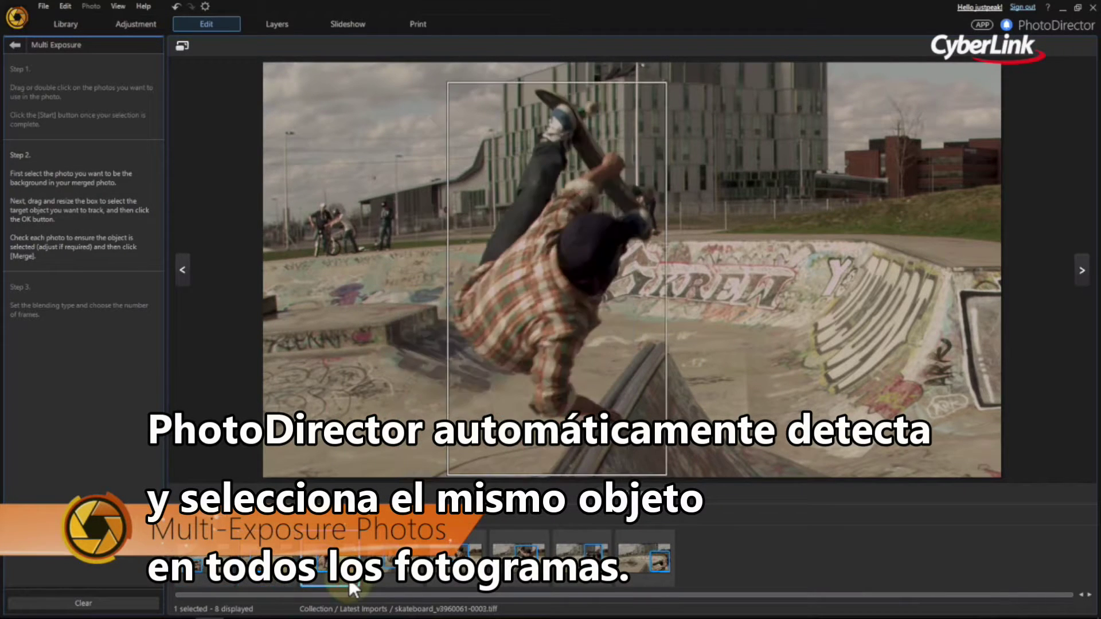
click(415, 580)
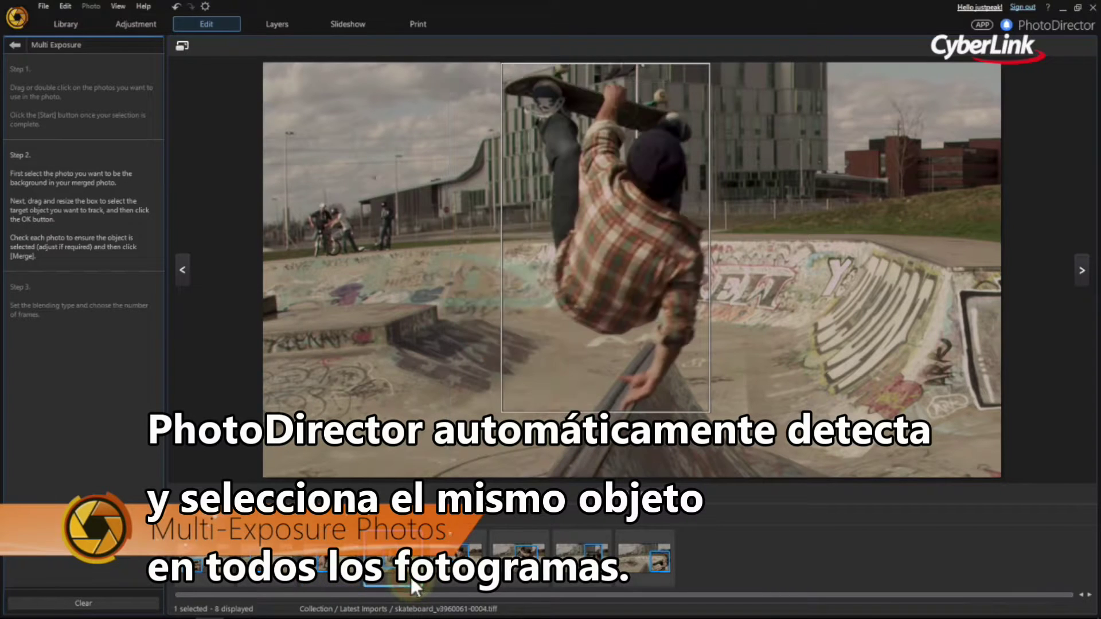
click(477, 575)
click(530, 572)
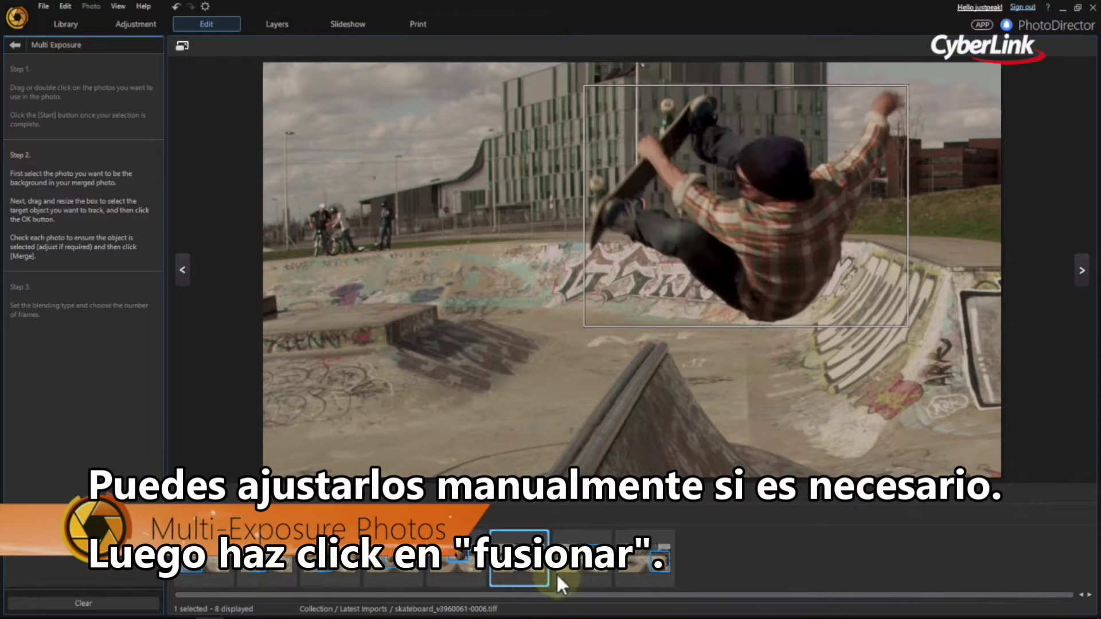
click(585, 569)
click(648, 572)
click(662, 503)
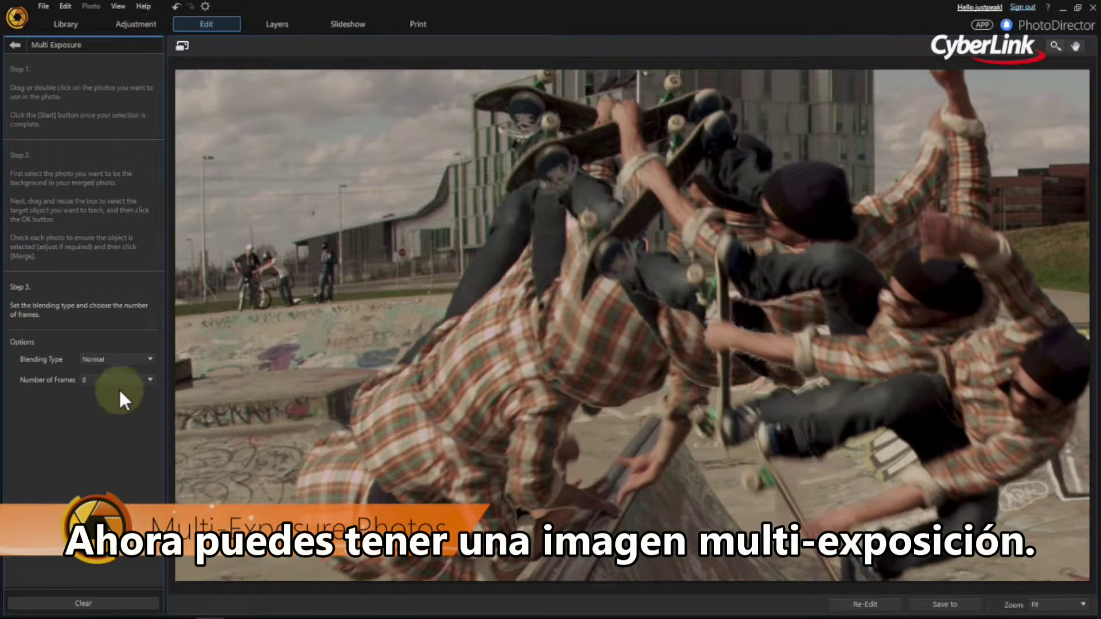
Set the multi-exposure Number of Frames to 5
click(133, 380)
click(126, 481)
click(144, 379)
click(136, 467)
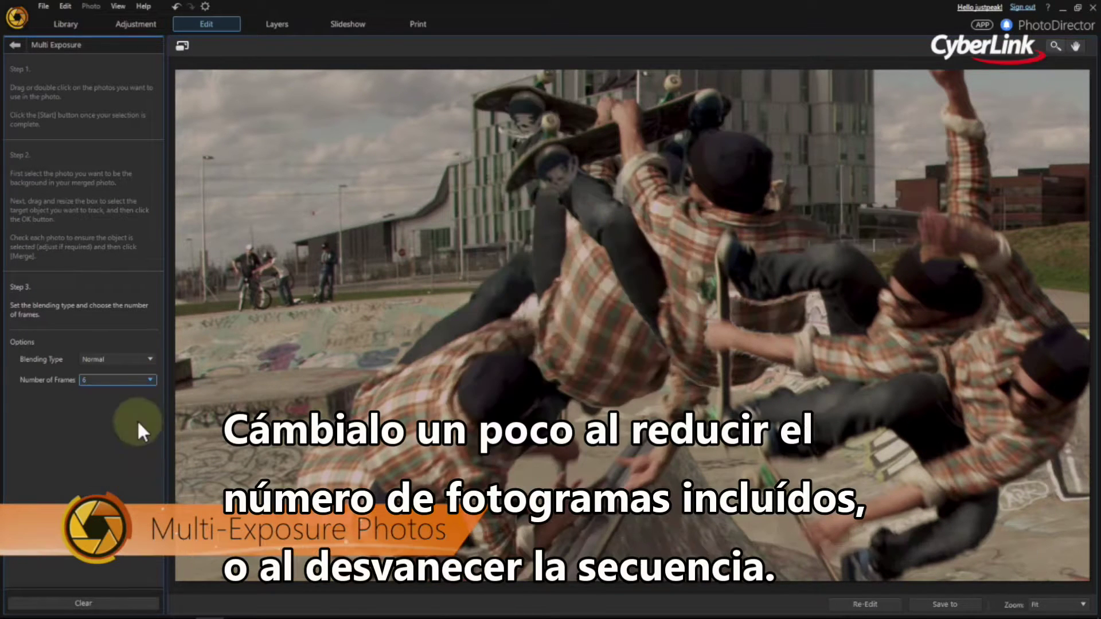
click(145, 380)
click(136, 450)
click(148, 380)
click(139, 433)
click(143, 379)
click(136, 442)
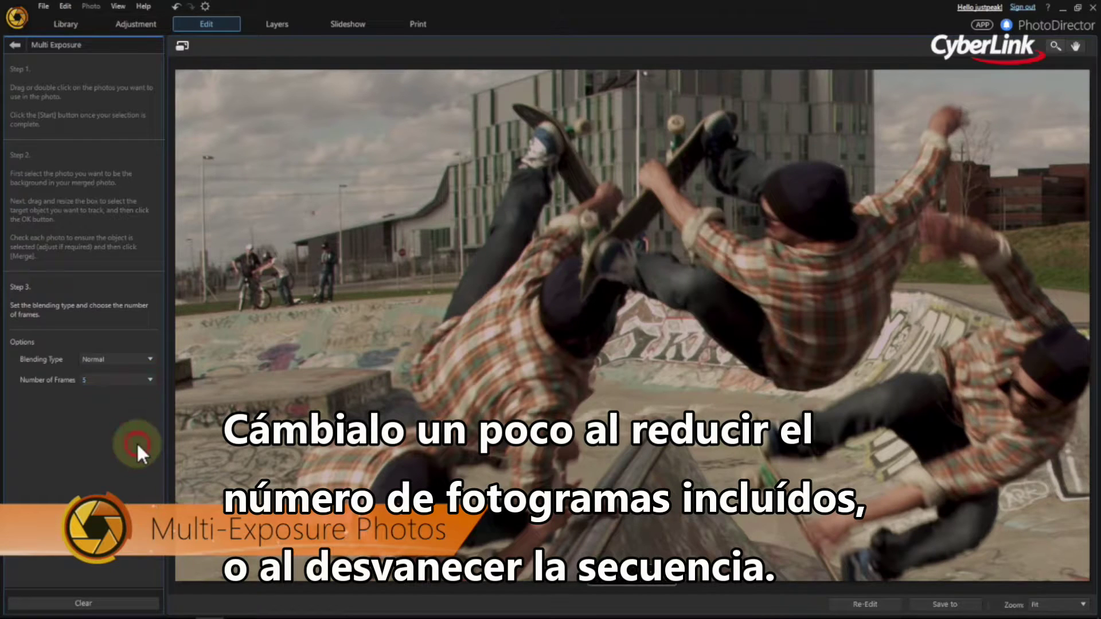
Set the Blending Type to Fade Out
click(146, 359)
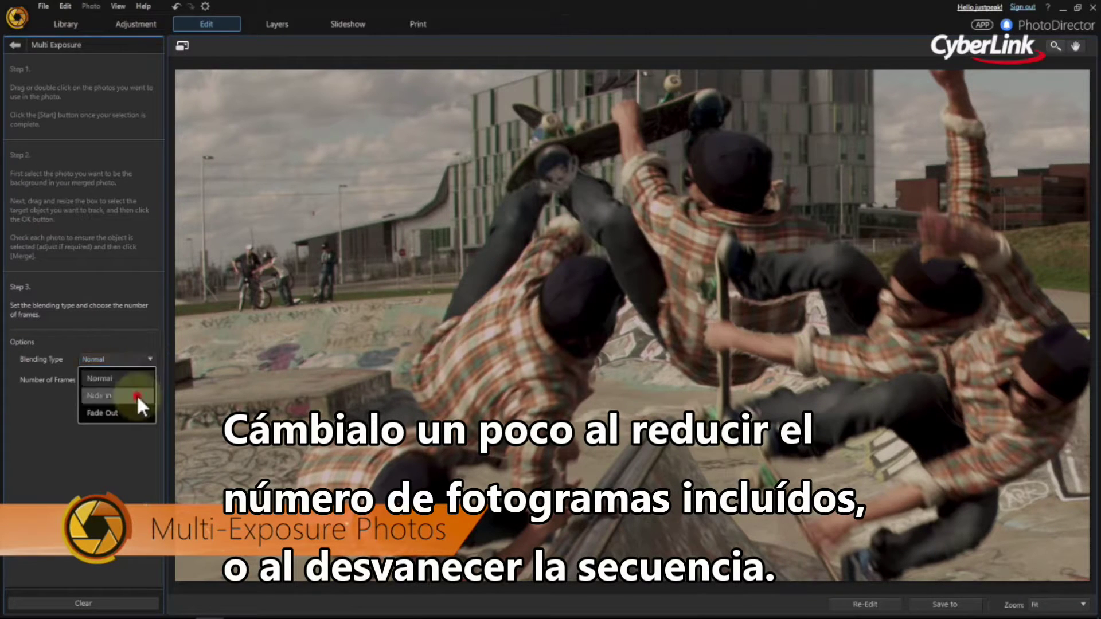
click(137, 395)
click(140, 360)
click(135, 412)
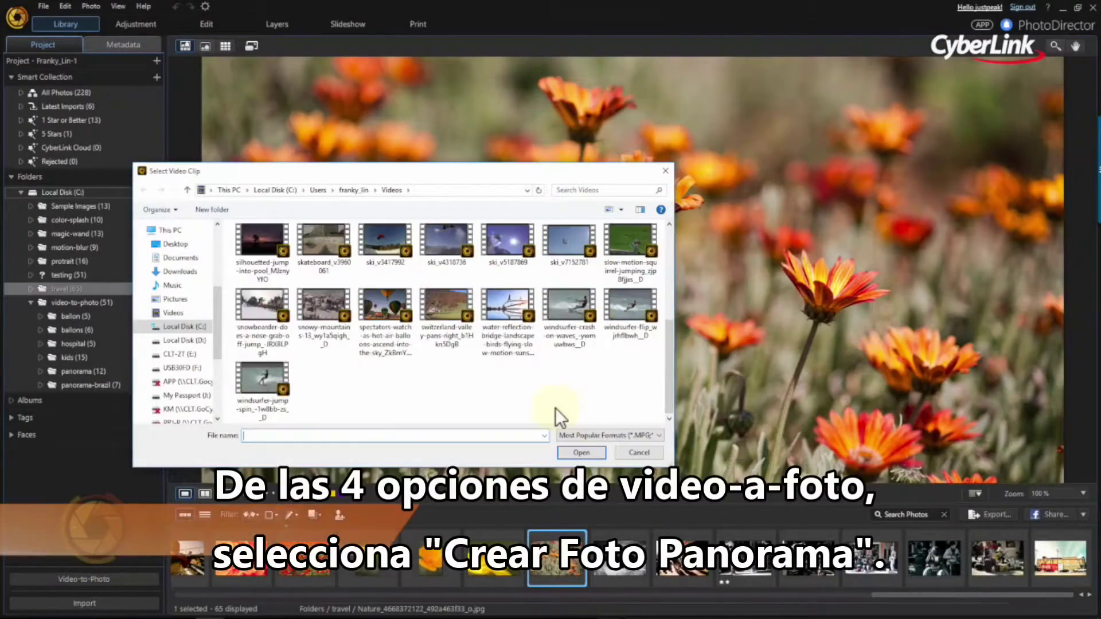
Open the valley clip to create a panorama and capture its first frames
click(604, 452)
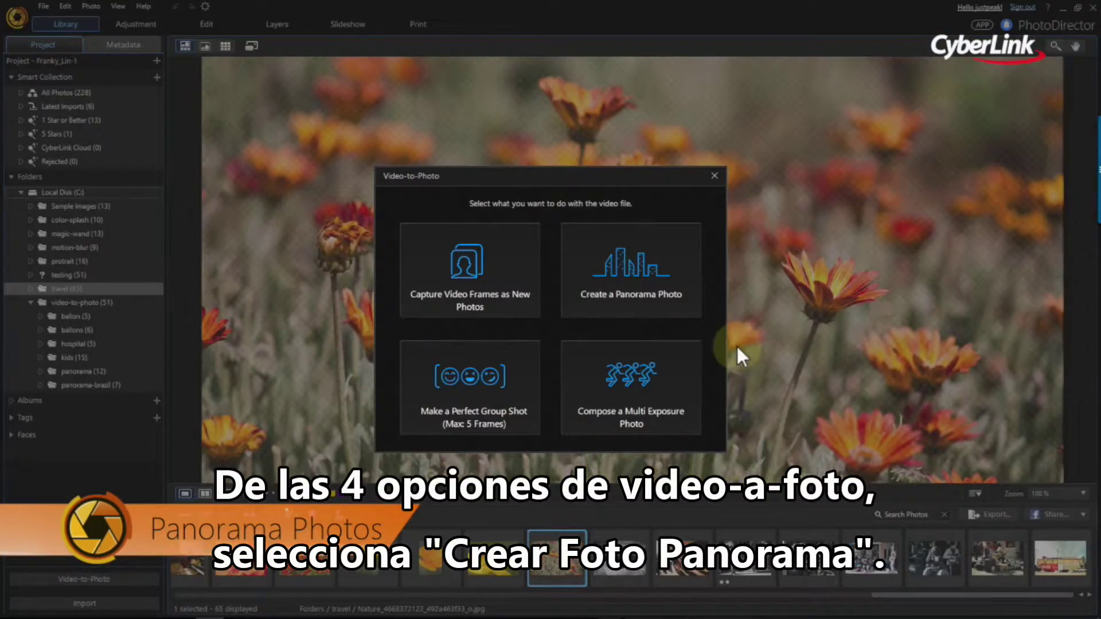
click(697, 307)
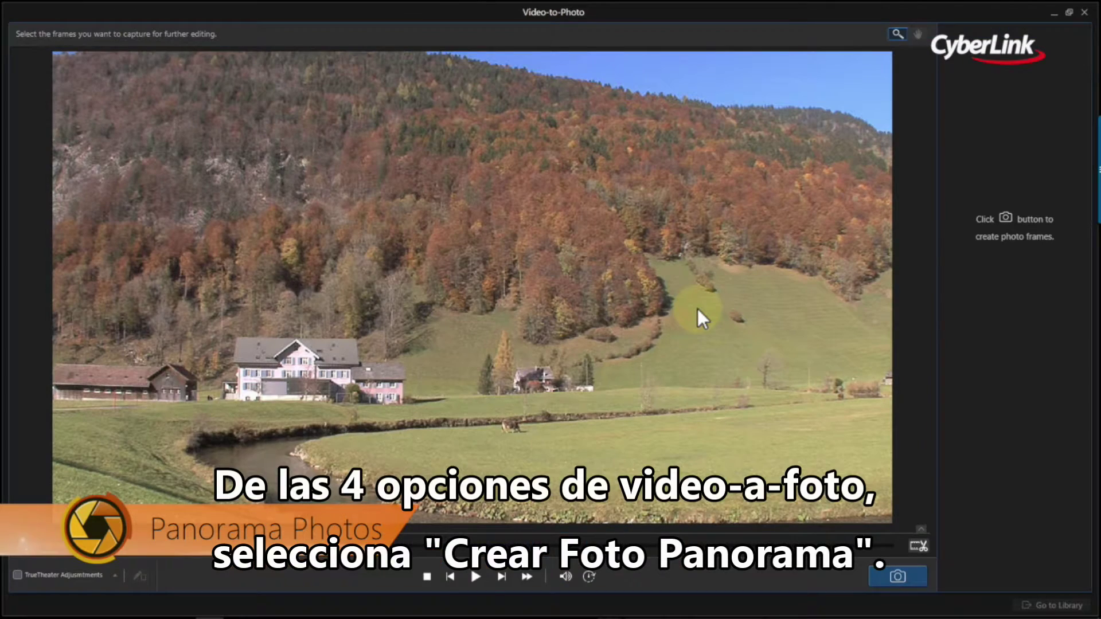
click(887, 576)
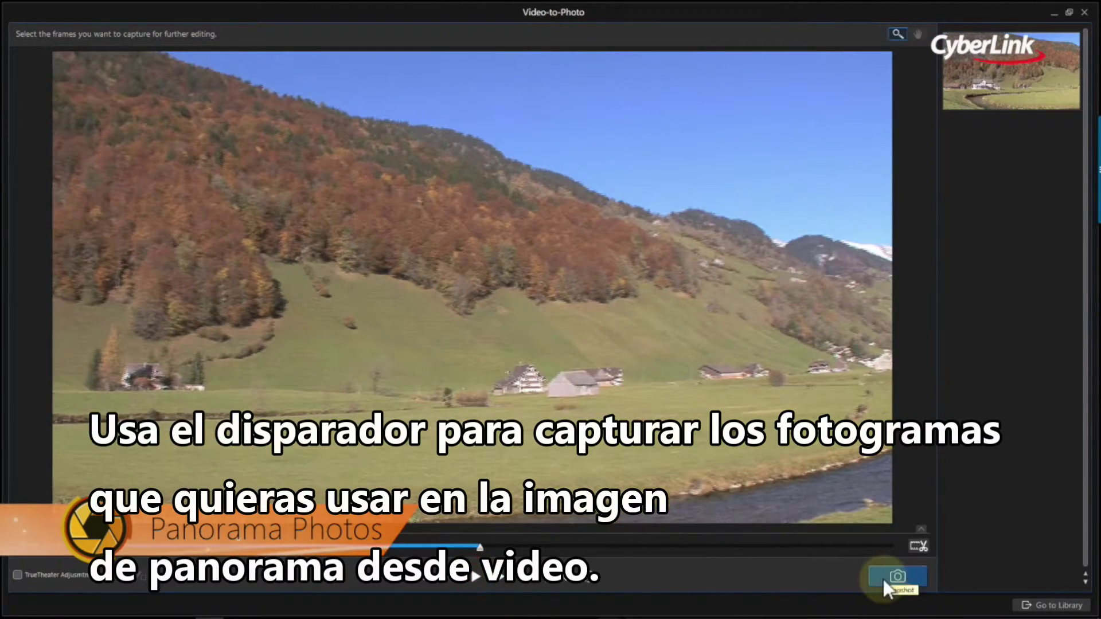
click(885, 580)
click(475, 576)
click(475, 576)
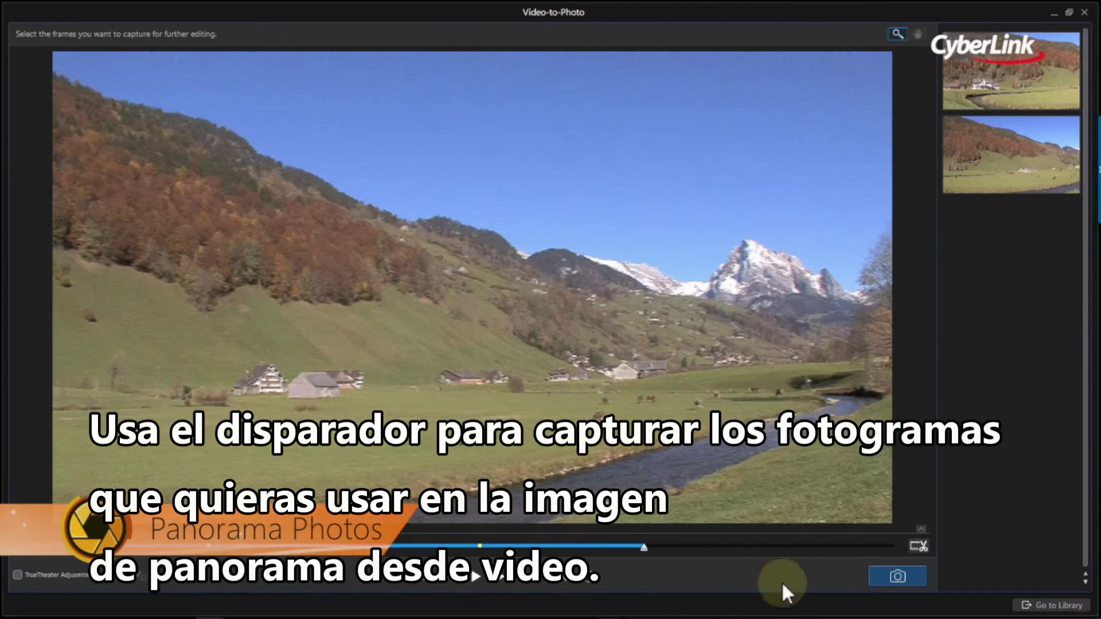
click(886, 579)
click(475, 576)
Capture the remaining valley frames, bringing five into the Panorama editor
click(475, 576)
click(908, 577)
click(479, 577)
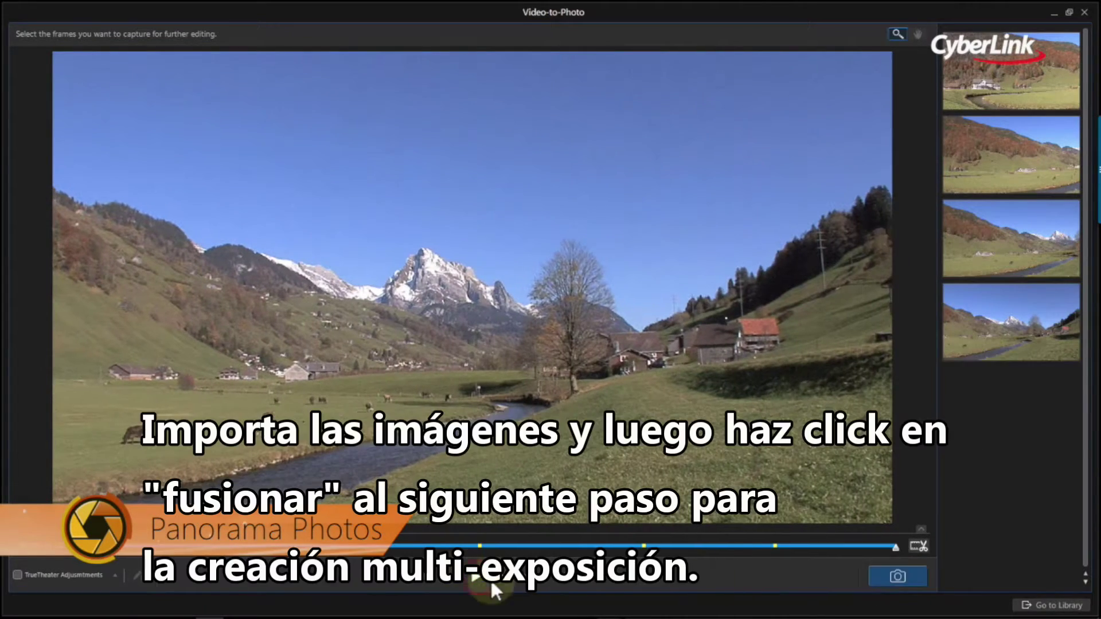
click(896, 582)
click(1059, 606)
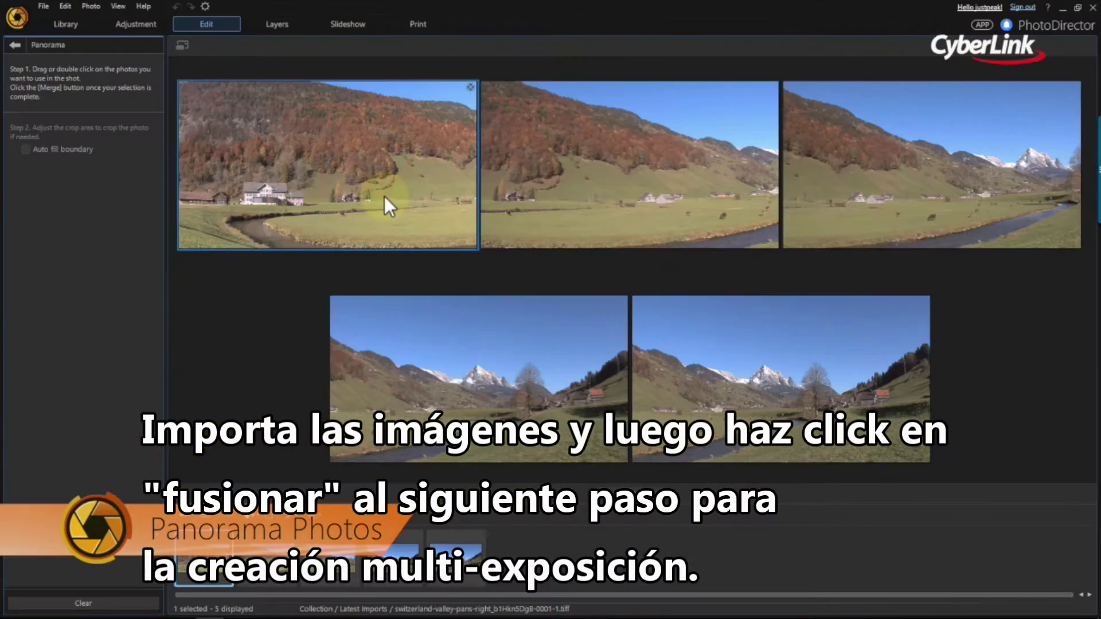
click(660, 494)
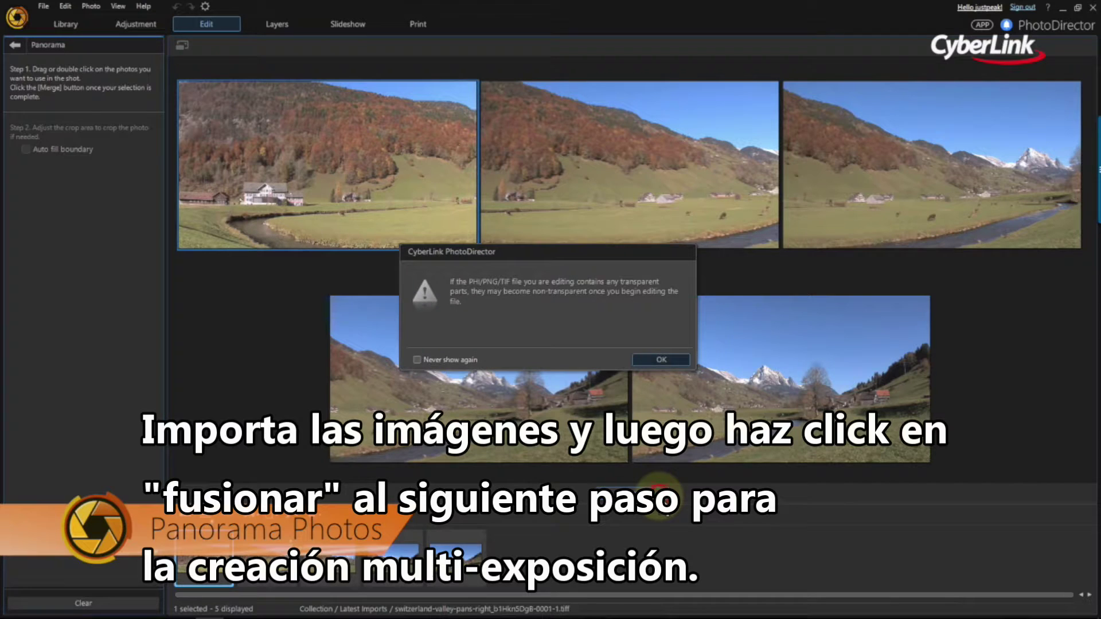
Merge the valley panorama, crop off dark edges, auto-fill the boundary, then pick the mother-and-daughter clip
click(683, 356)
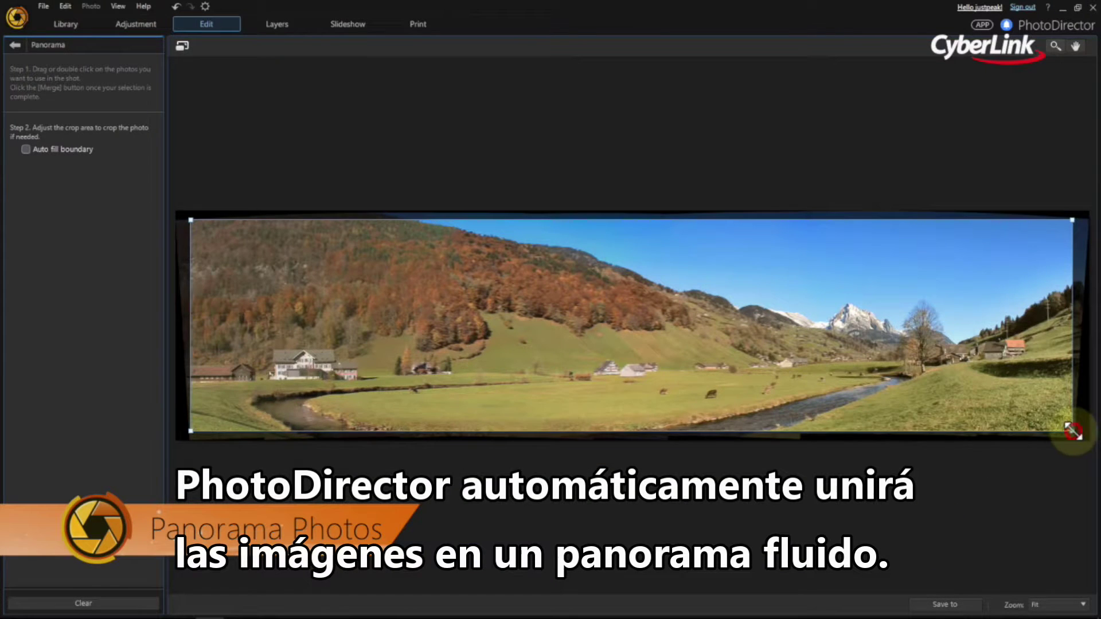
drag(1072, 430, 1074, 429)
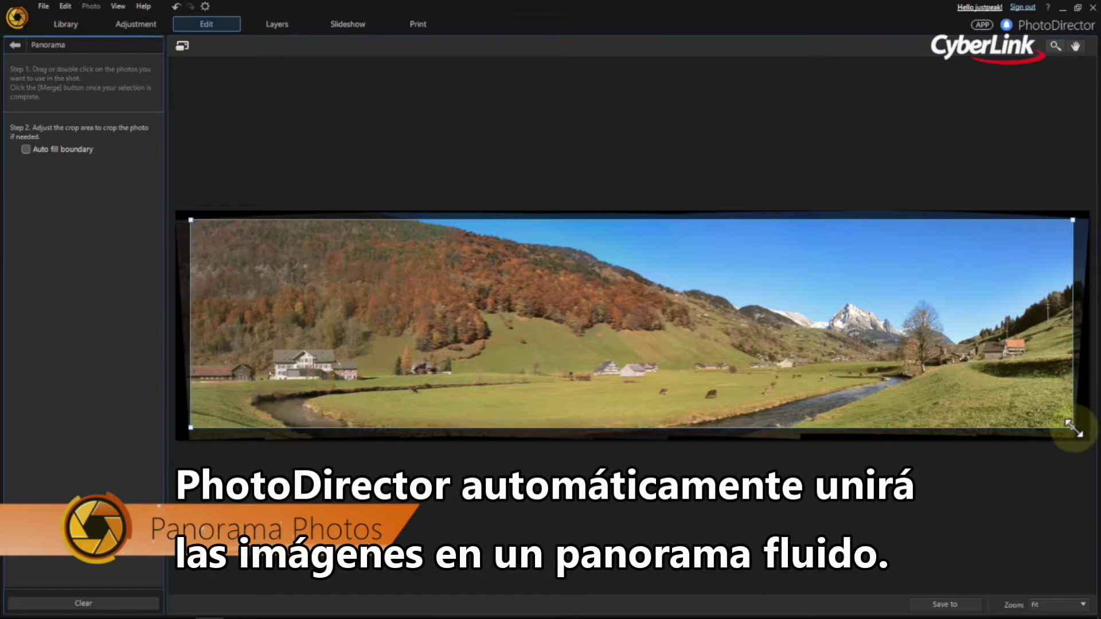
drag(191, 221, 194, 229)
drag(194, 427, 194, 422)
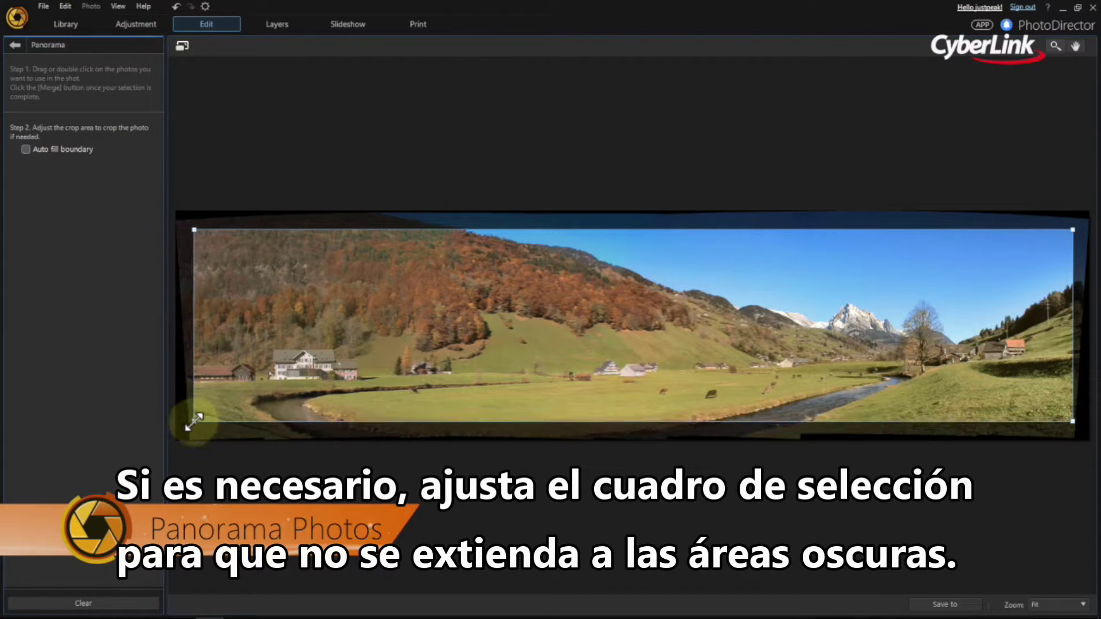
click(26, 150)
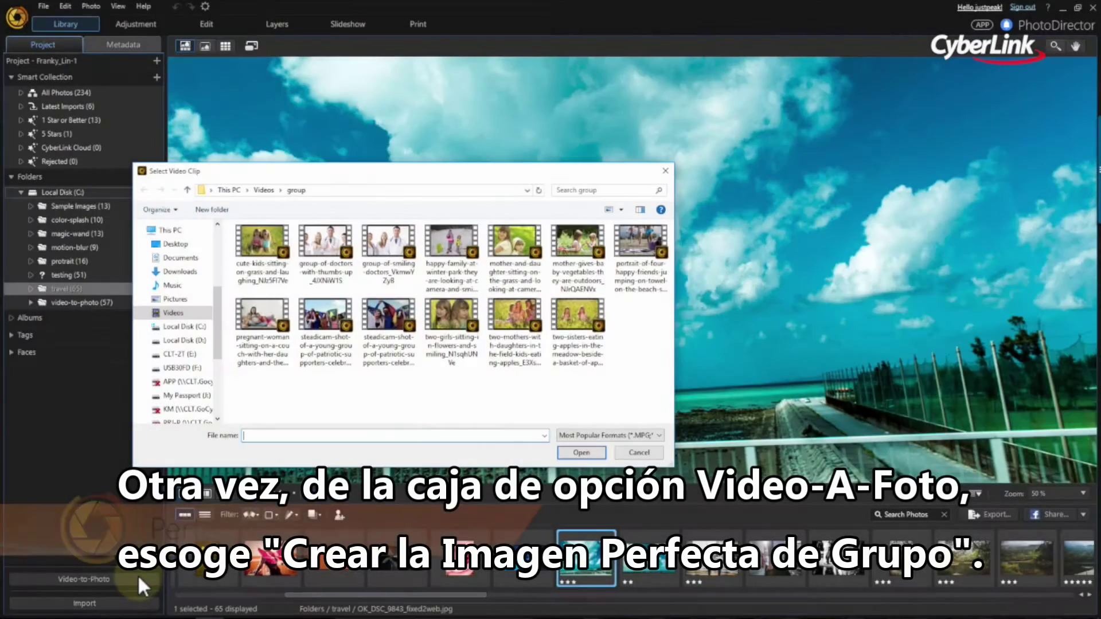
click(600, 285)
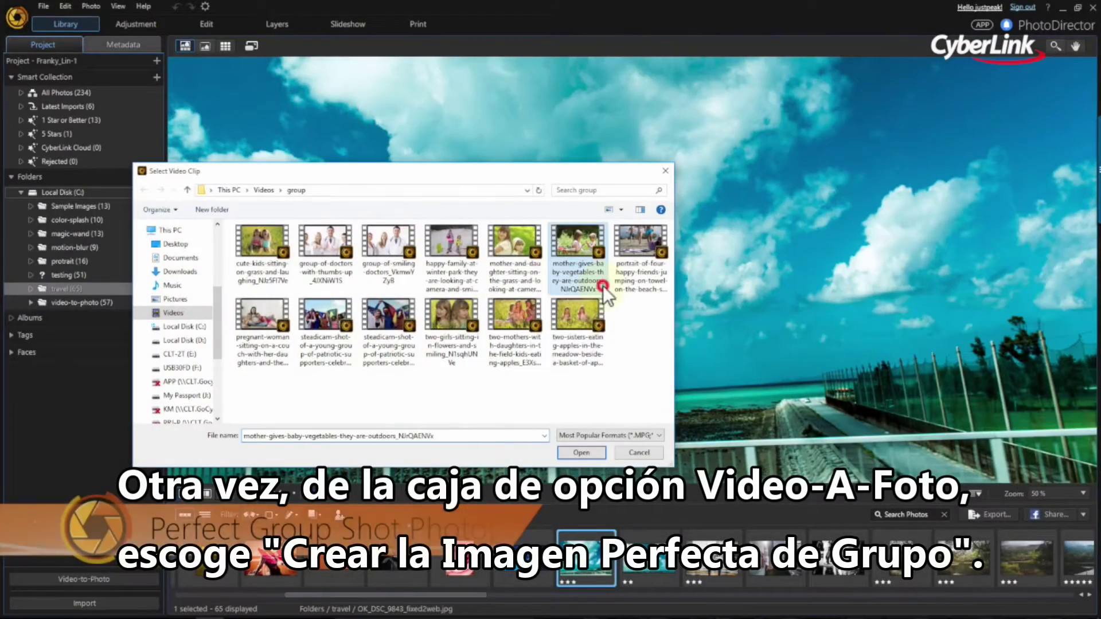
Open the mother-and-daughter clip as a Perfect Group Shot, capture five frames, and send them to the library
click(597, 457)
click(537, 429)
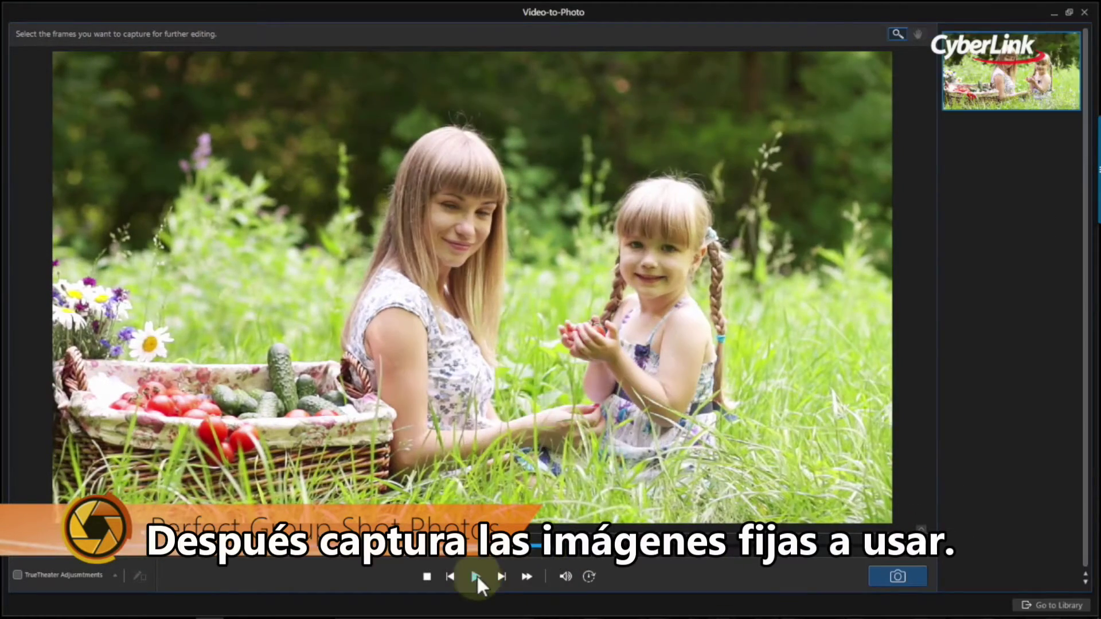
click(476, 577)
click(906, 578)
click(476, 577)
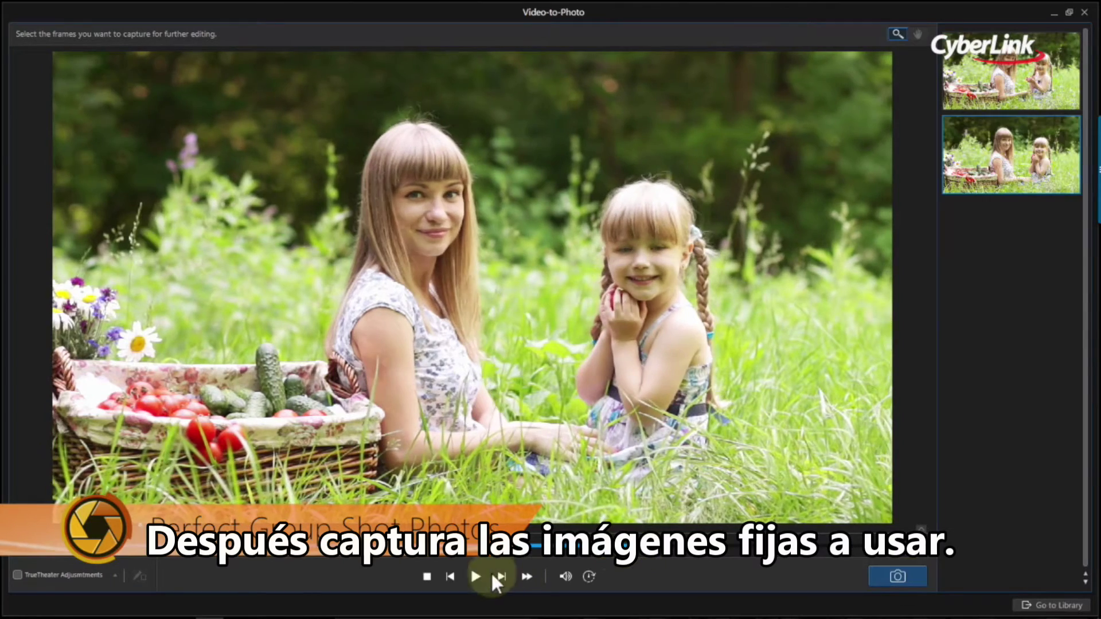
click(477, 577)
click(897, 577)
click(477, 577)
click(897, 577)
click(1052, 605)
click(620, 334)
Import the frames into a 'group' subfolder, make the top-right photo the main background, and merge
text(group)
click(629, 369)
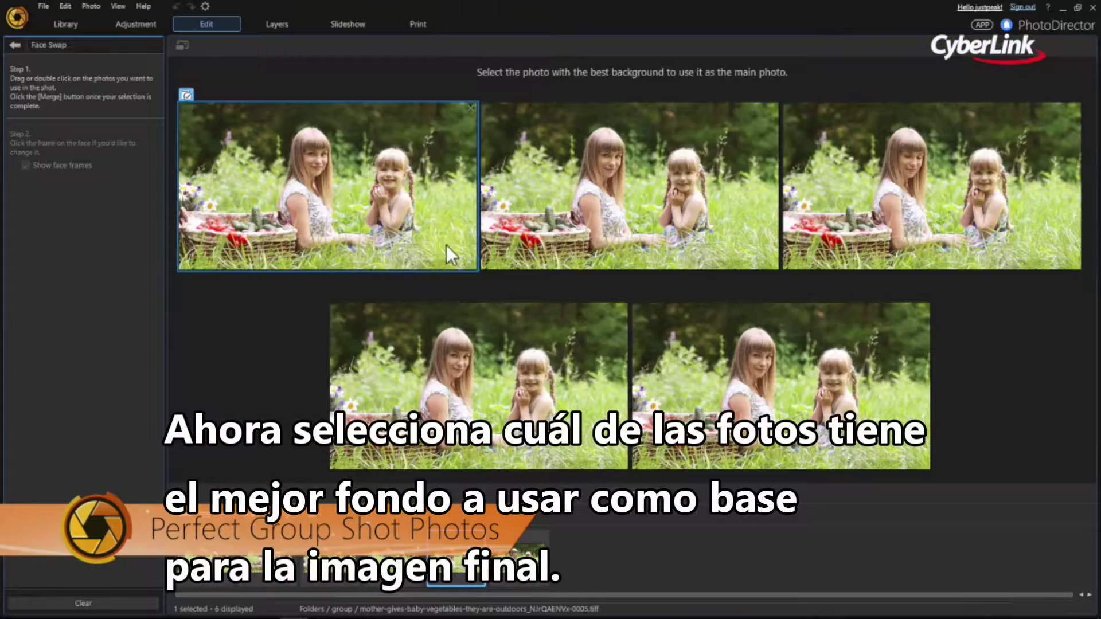
click(618, 254)
click(959, 253)
click(583, 490)
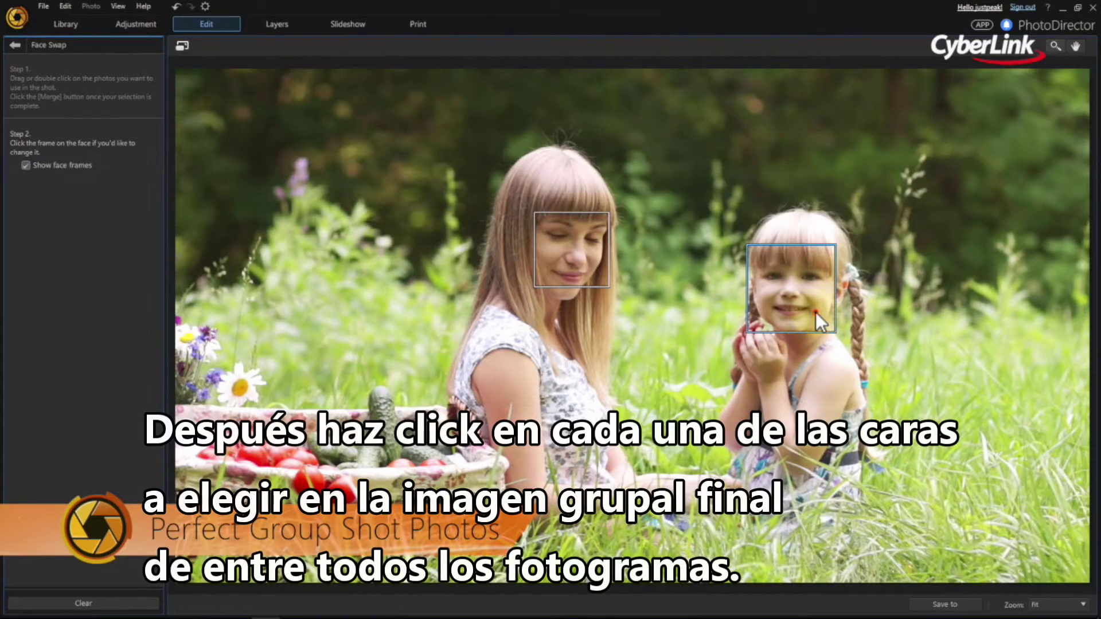
Swap in the girl's third alternative face and the mother's smiling face, then confirm
click(815, 312)
scroll(901, 340, down, 2)
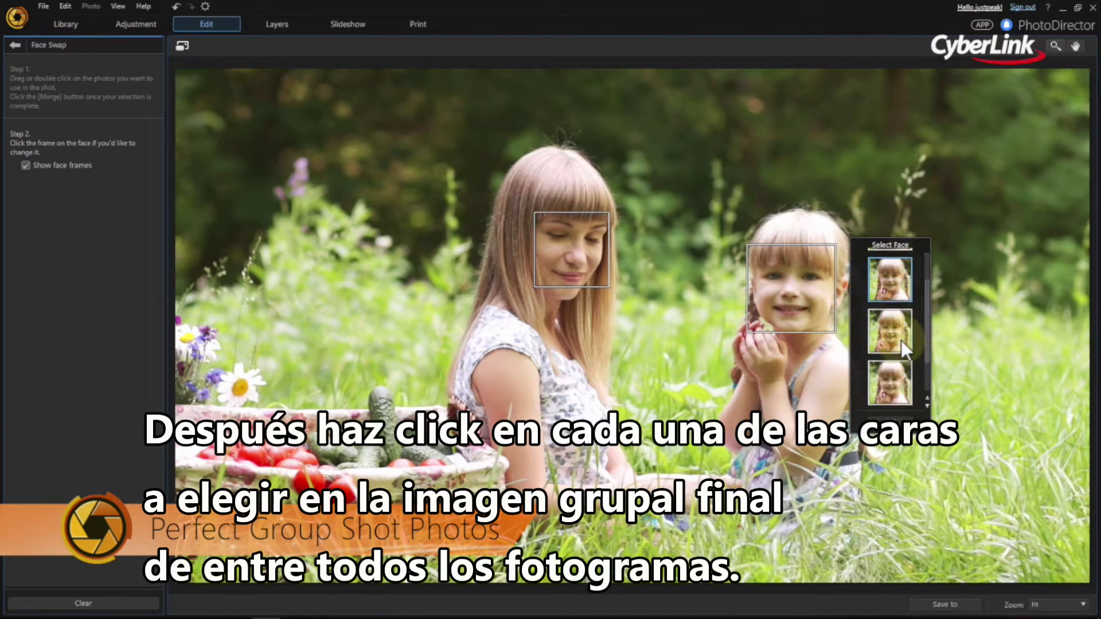
click(901, 382)
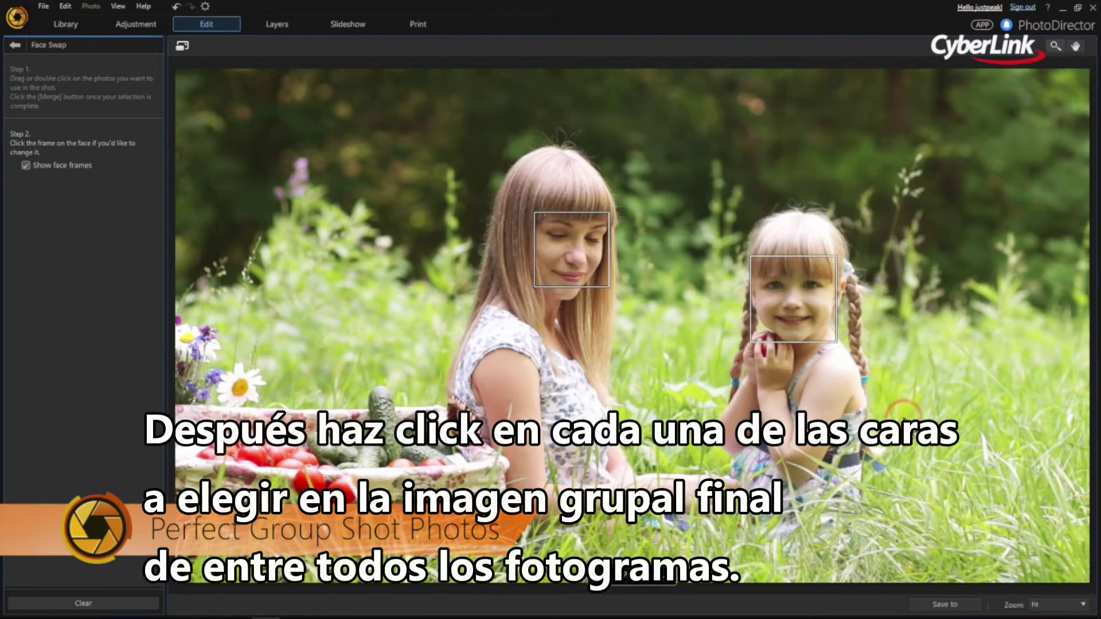
click(596, 273)
click(674, 252)
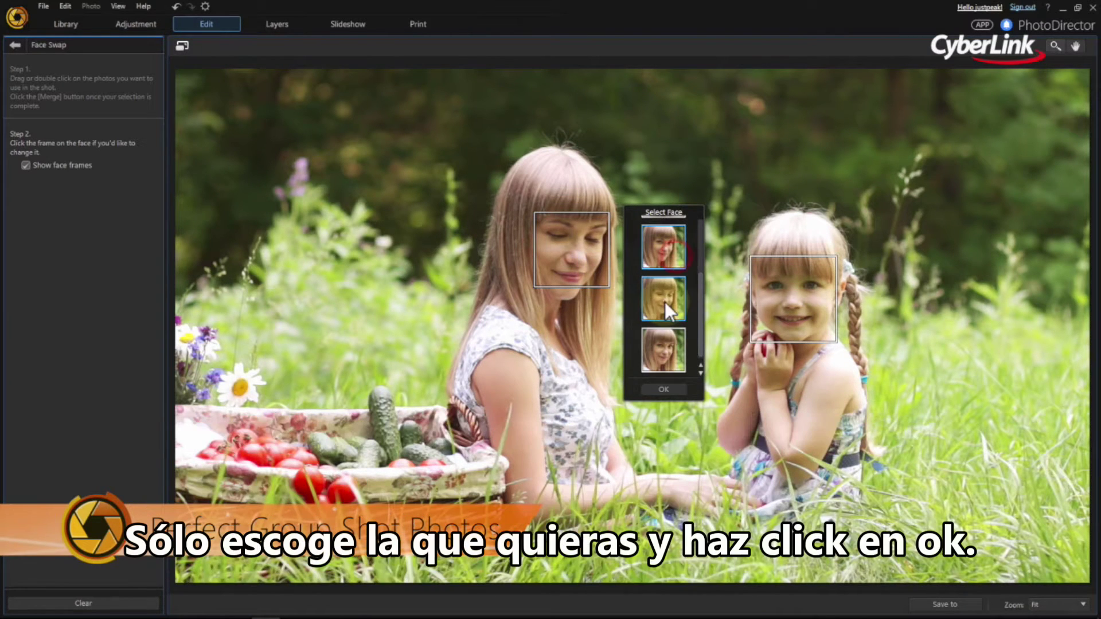
click(675, 347)
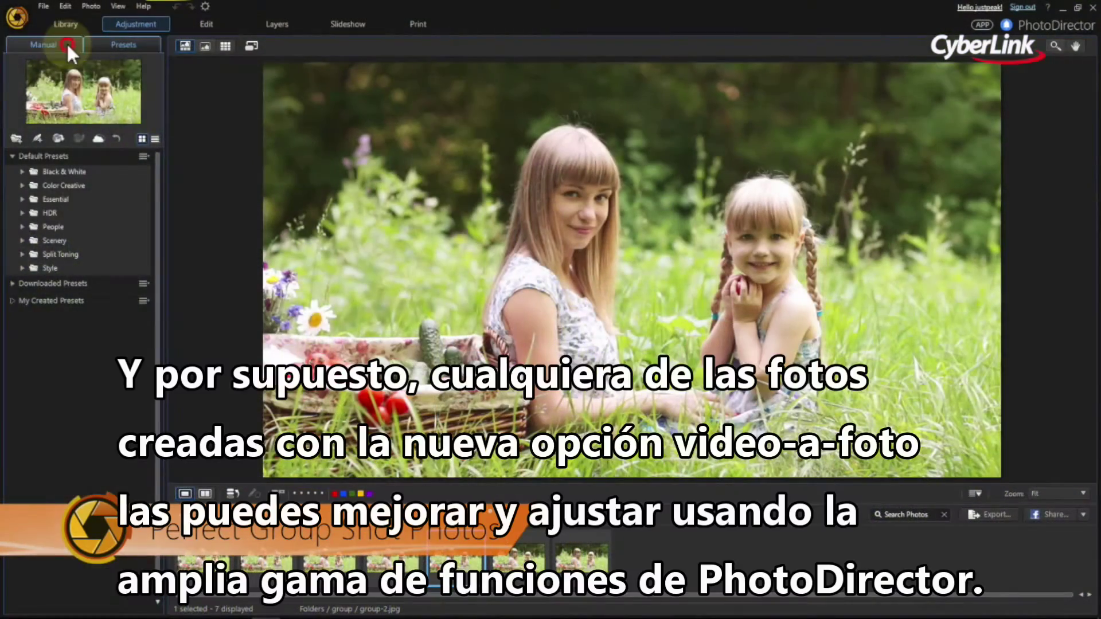
Apply Tone auto (Exposure 0.25) and the People Brilliance preset to the group shot
click(66, 42)
click(143, 314)
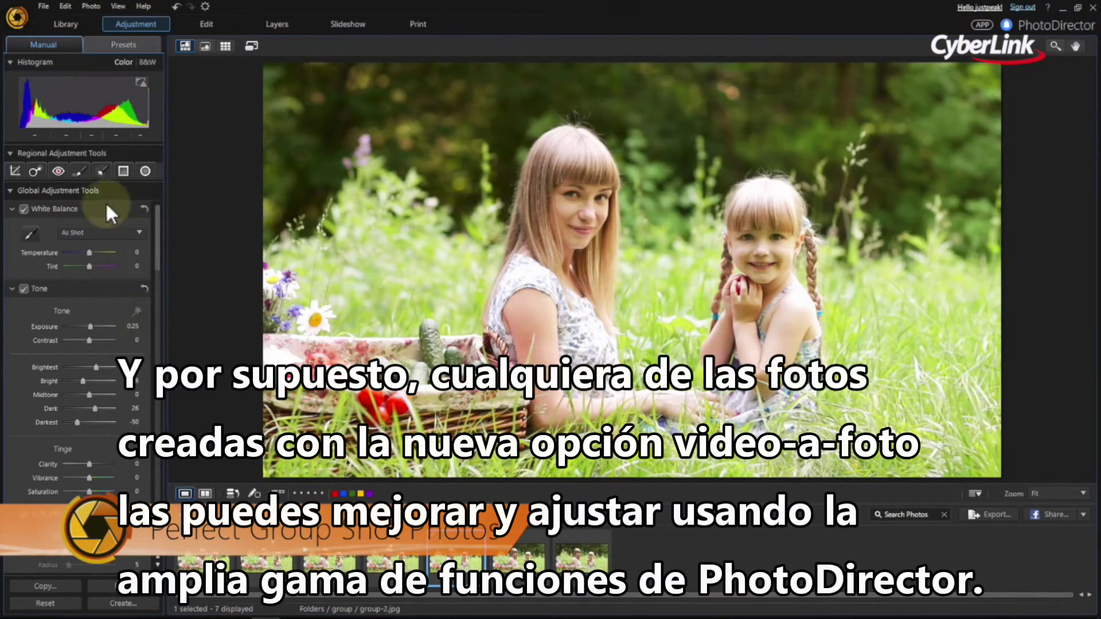
click(153, 42)
click(83, 225)
click(42, 269)
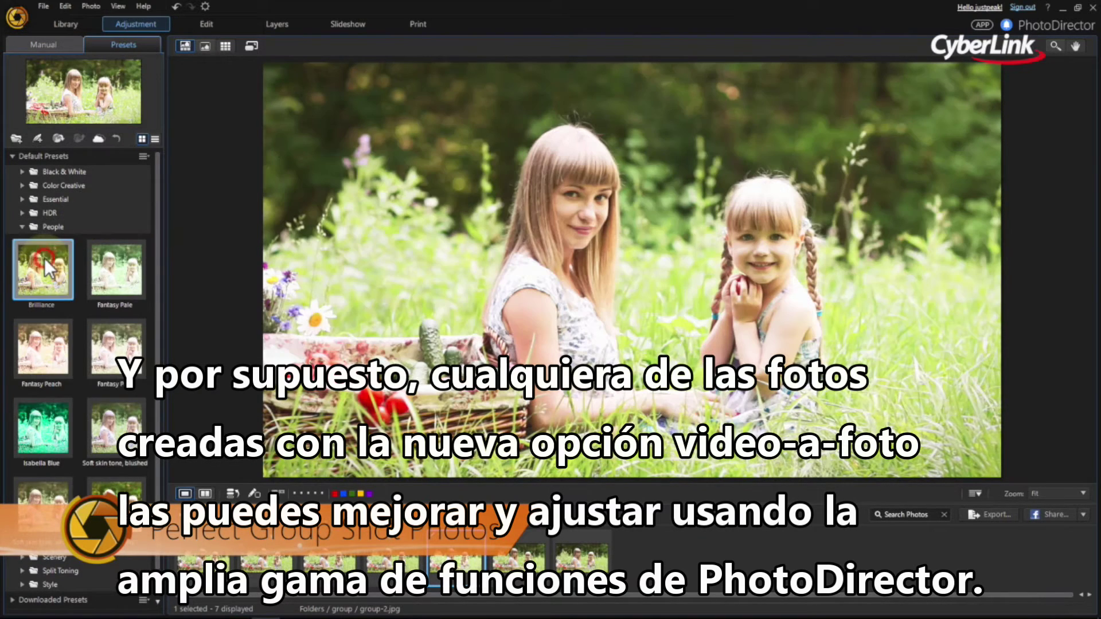